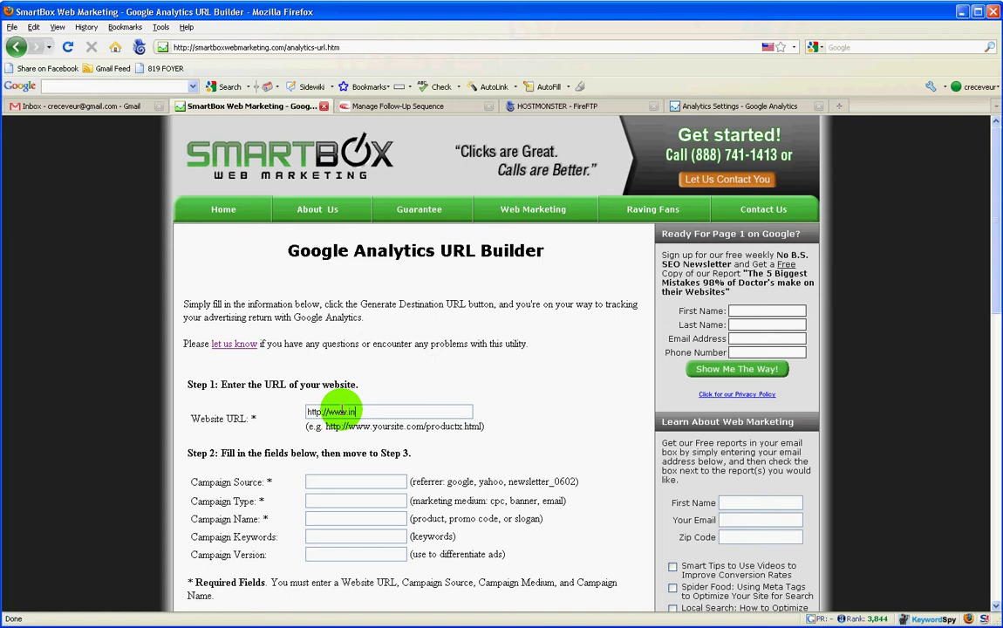
pyautogui.write('asmiles.com/')
pyautogui.write('billboard/')
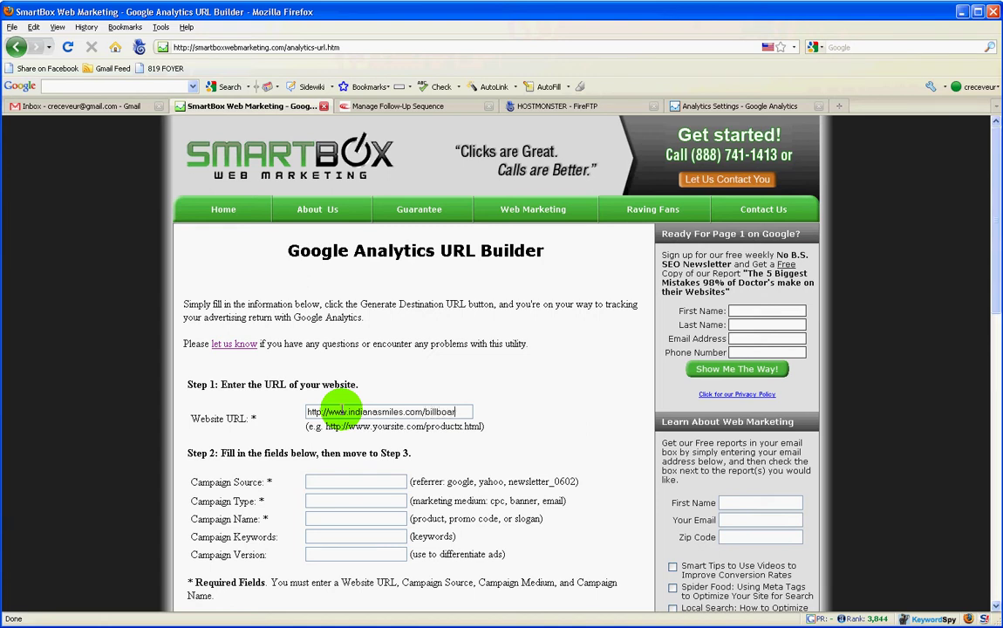
pyautogui.press('BackSpace')
pyautogui.press('BackSpace')
pyautogui.press('BackSpace')
pyautogui.press('BackSpace')
pyautogui.press('BackSpace')
pyautogui.press('BackSpace')
pyautogui.press('BackSpace')
pyautogui.press('BackSpace')
pyautogui.press('BackSpace')
pyautogui.press('BackSpace')
pyautogui.write('yellowpages/')
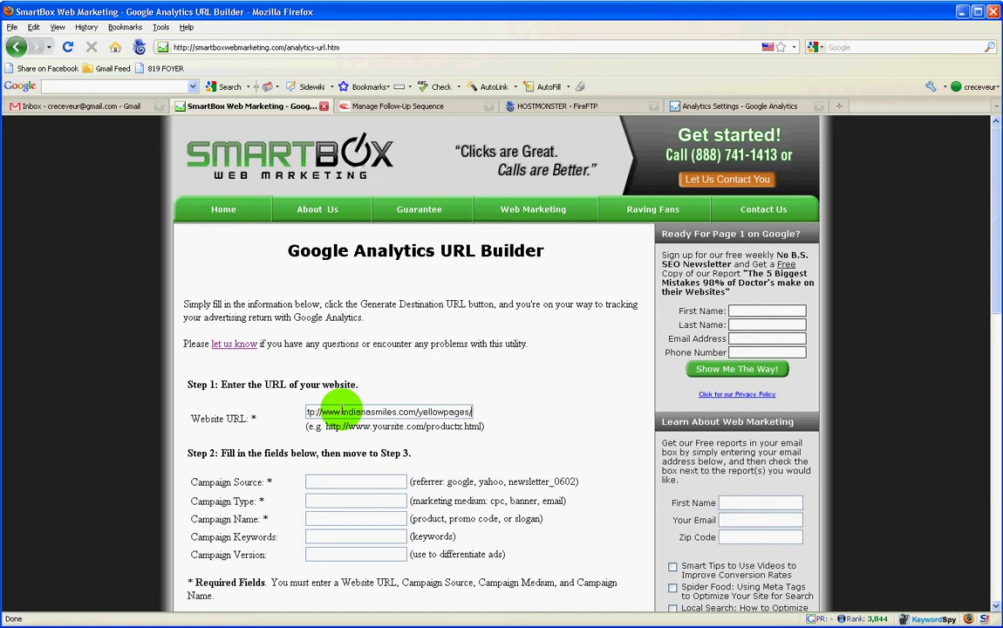
pyautogui.press('BackSpace')
pyautogui.press('BackSpace')
pyautogui.press('BackSpace')
pyautogui.press('BackSpace')
pyautogui.press('BackSpace')
pyautogui.press('BackSpace')
pyautogui.press('BackSpace')
pyautogui.press('BackSpace')
pyautogui.press('BackSpace')
pyautogui.press('BackSpace')
pyautogui.press('BackSpace')
pyautogui.press('BackSpace')
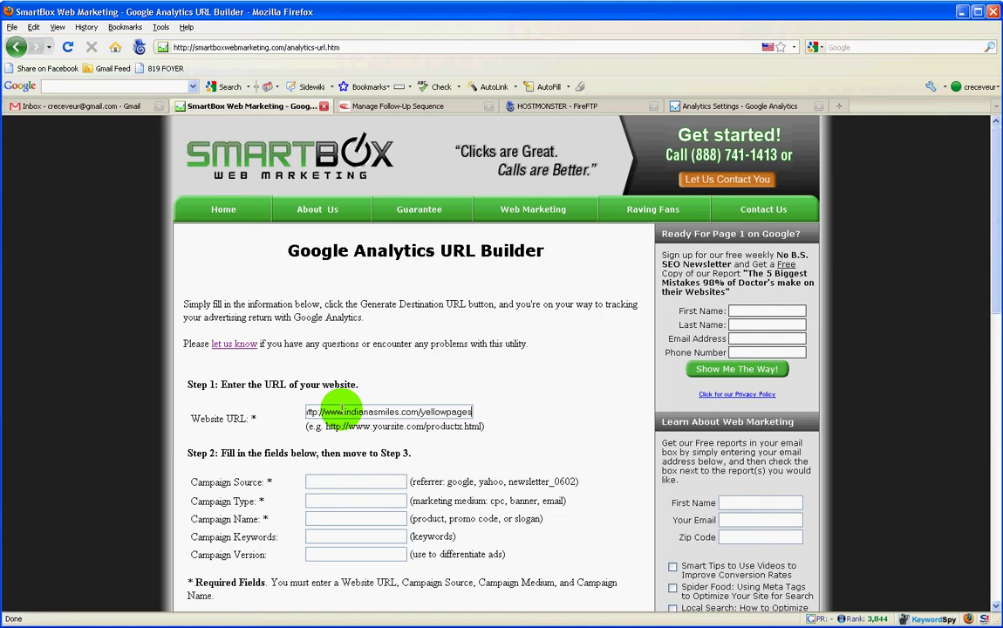
# Set the campaign source to email, the campaign type to aweber and the campaign name to 9secrets1.
pyautogui.press('Tab')
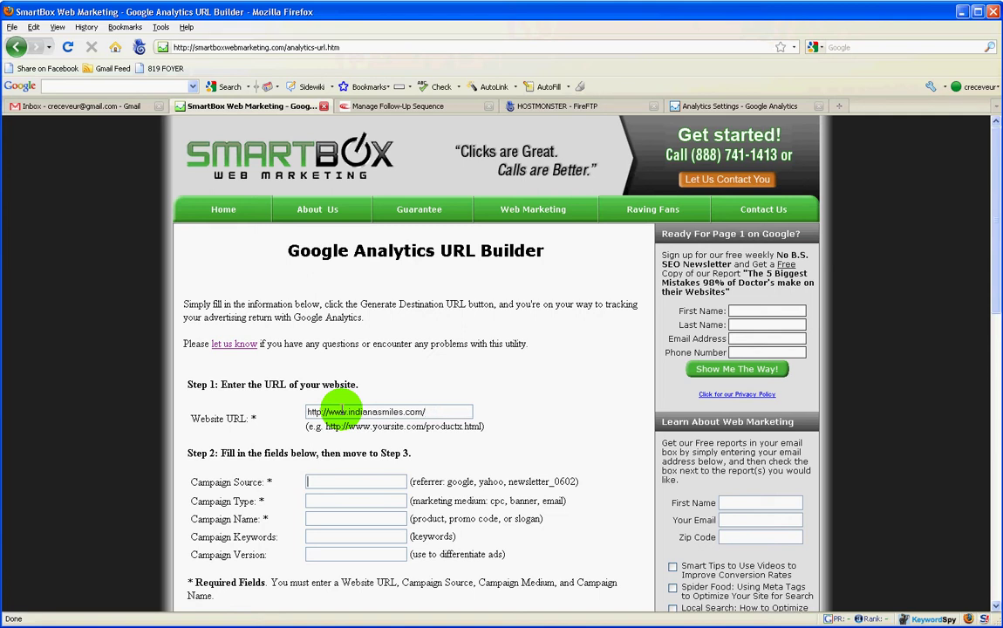
pyautogui.write('email')
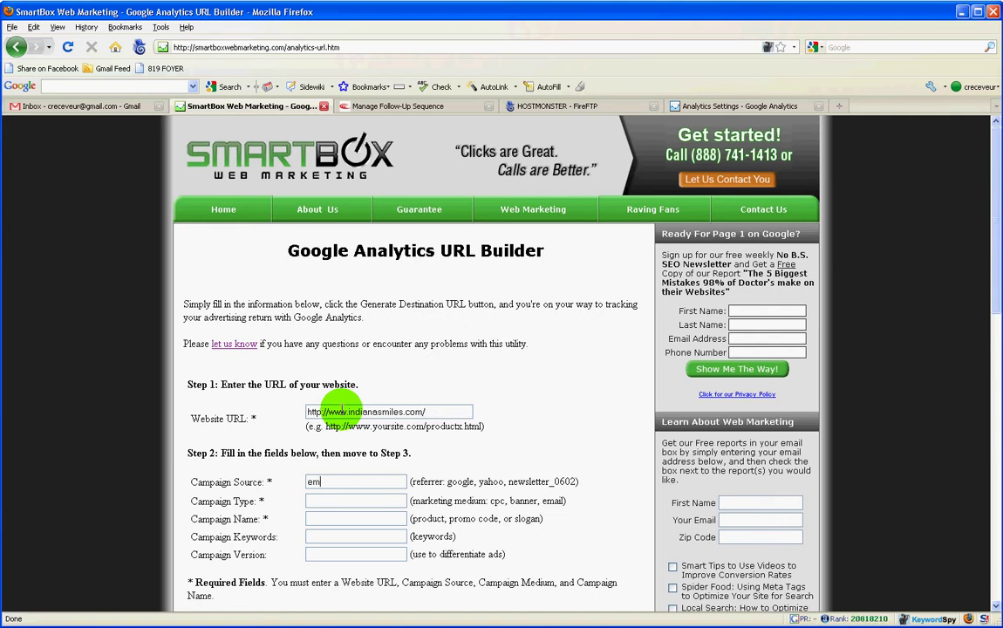
pyautogui.press('Tab')
pyautogui.write('aweber')
pyautogui.press('Tab')
pyautogui.write('9ecer')
pyautogui.press('BackSpace')
pyautogui.press('BackSpace')
pyautogui.press('BackSpace')
pyautogui.press('BackSpace')
pyautogui.write('secrets1')
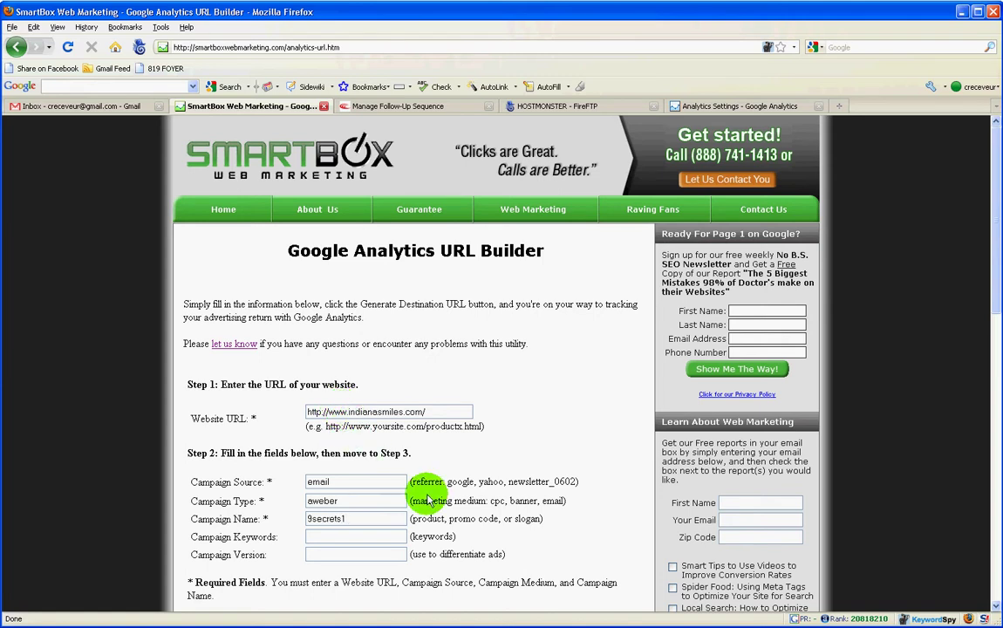
# Generate the destination URL from the filled-in fields and copy the whole tagged link.
pyautogui.scroll(-1, 373, 480)
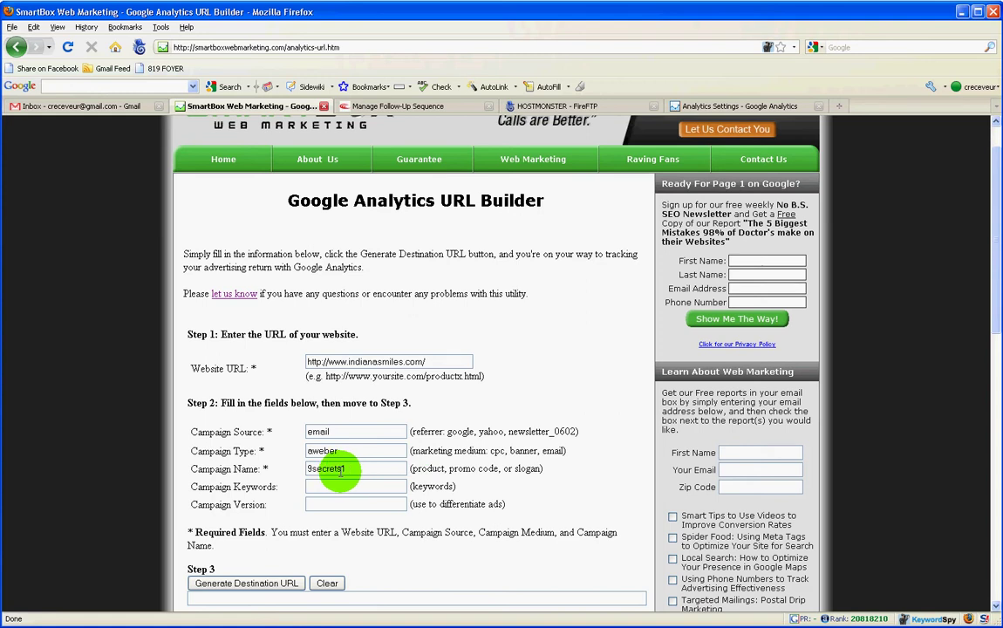
pyautogui.moveTo(347, 469); pyautogui.dragTo(291, 468)
pyautogui.click(346, 469)
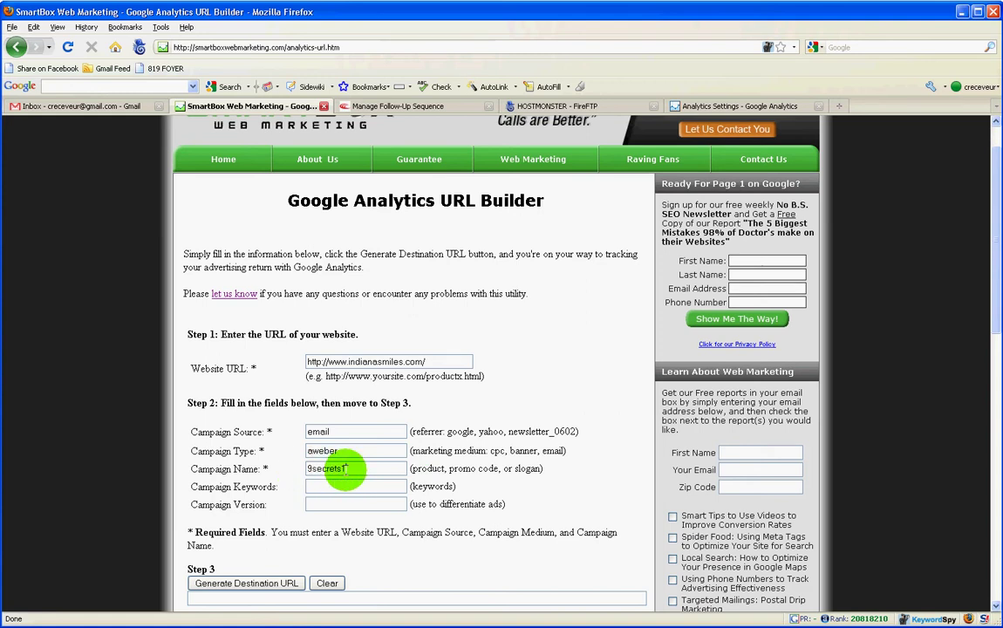
pyautogui.scroll(-2, 259, 591)
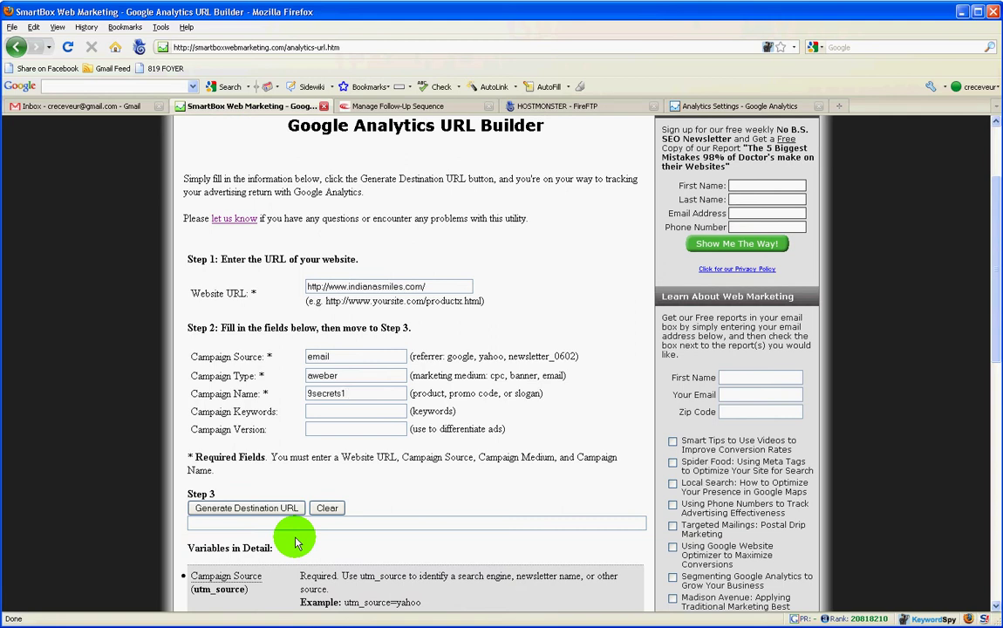
pyautogui.click(280, 509)
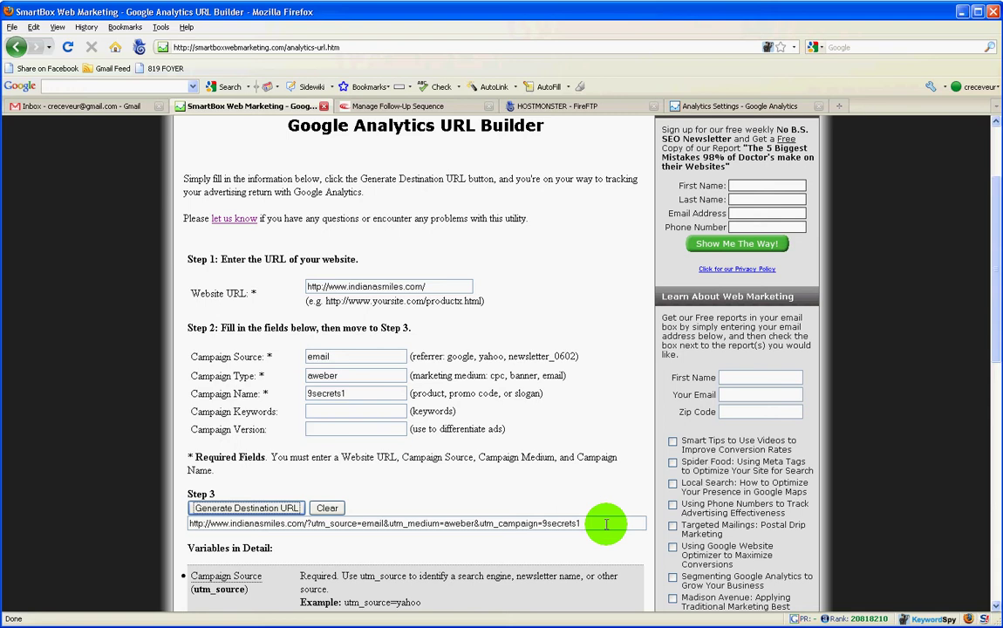
pyautogui.moveTo(606, 523); pyautogui.dragTo(182, 532)
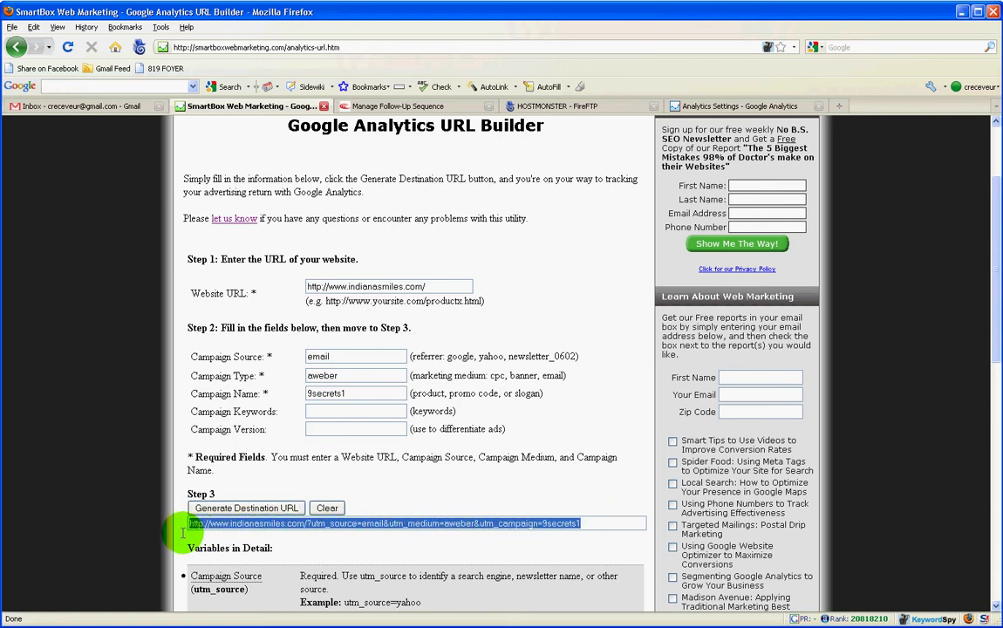
pyautogui.rightClick(207, 524)
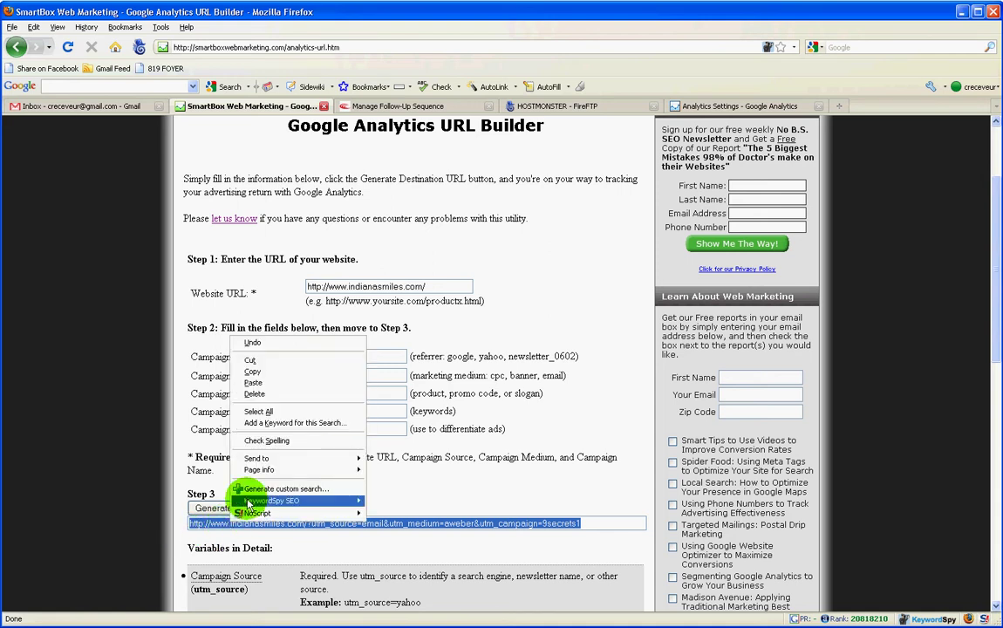
pyautogui.click(259, 375)
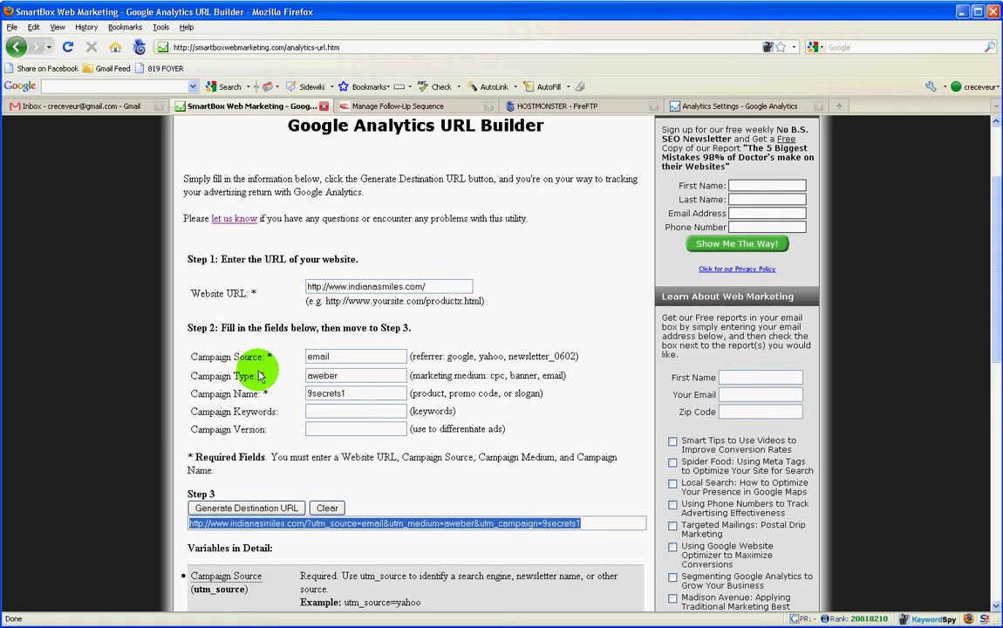
# Switch to index.htm in Notepad and paste the copied link directly after URL= in the meta refresh tag.
pyautogui.hotkey('alt', 'Tab')
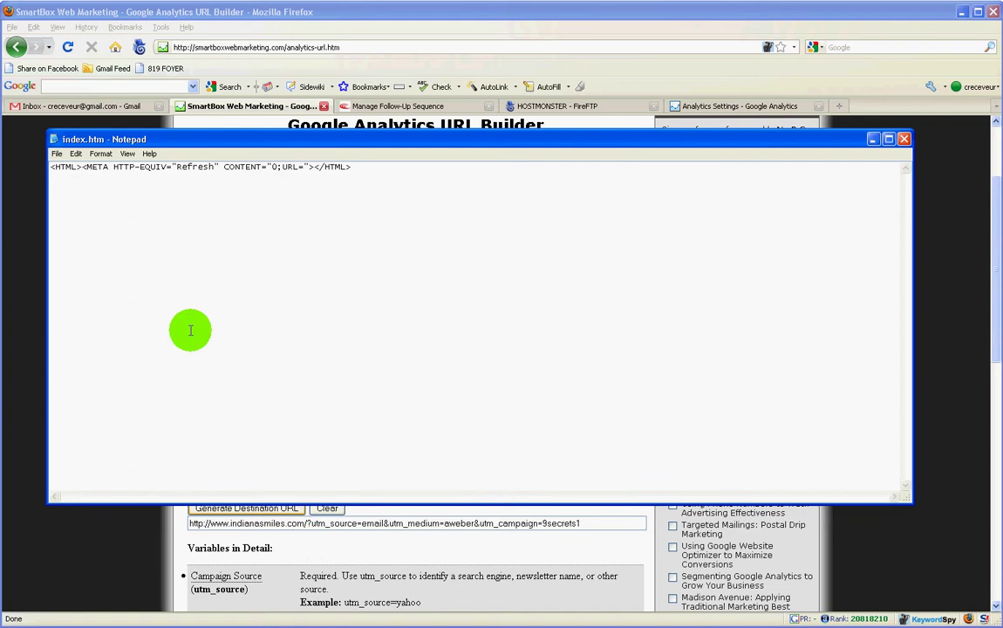
pyautogui.click(304, 166)
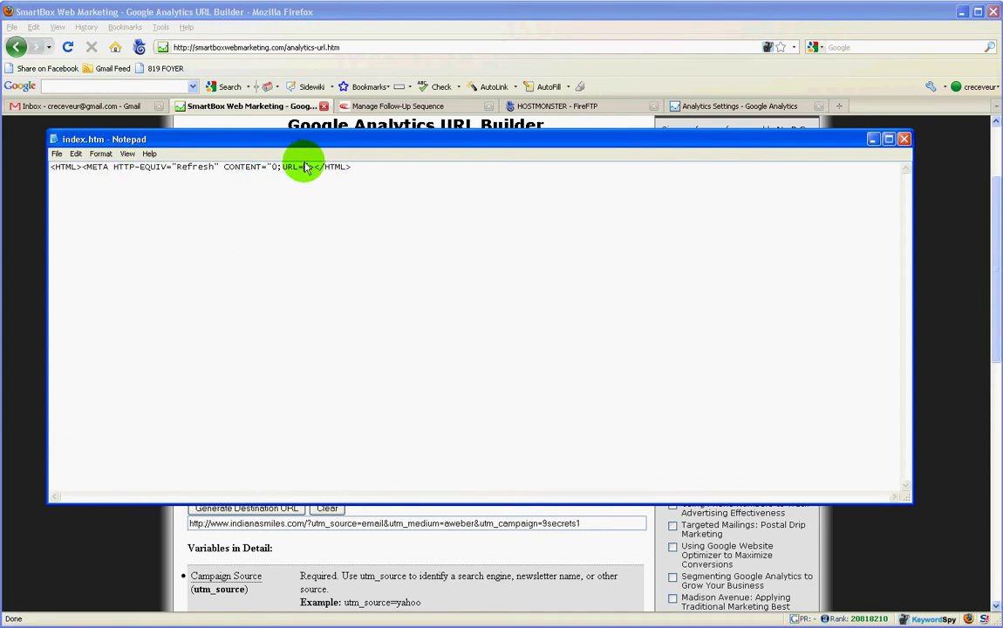
pyautogui.moveTo(282, 166); pyautogui.dragTo(303, 167)
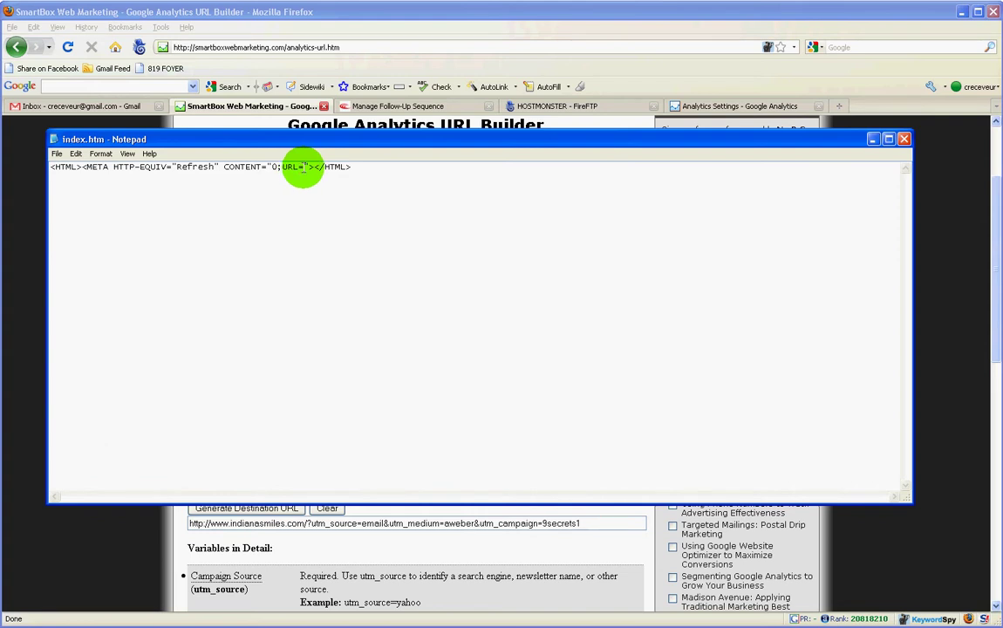
pyautogui.rightClick(303, 167)
pyautogui.click(327, 218)
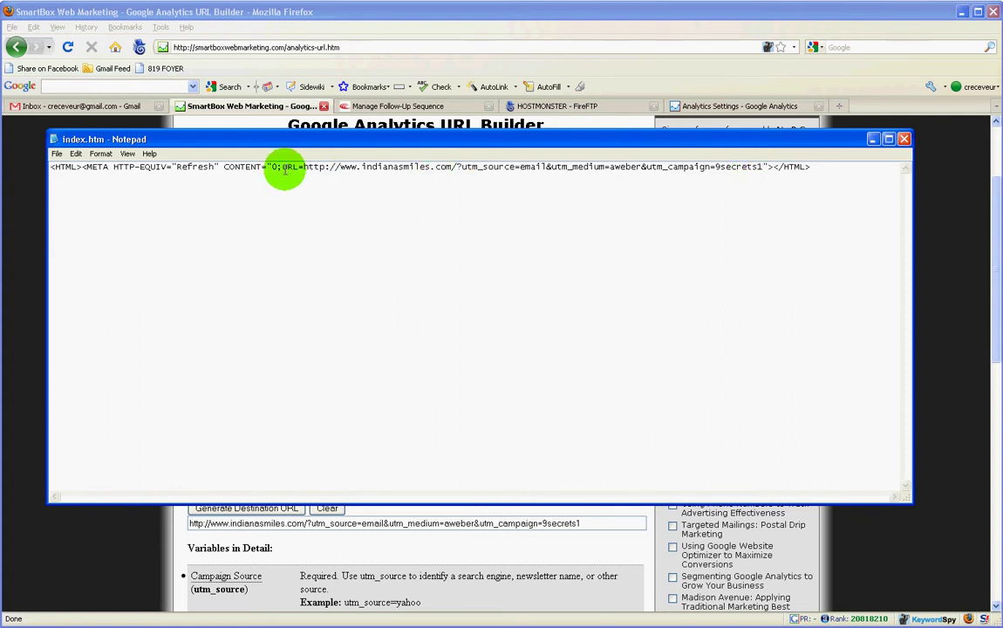
# Save the redirect page as index.htm on the Desktop, replacing the existing file, and minimize Notepad.
pyautogui.click(57, 155)
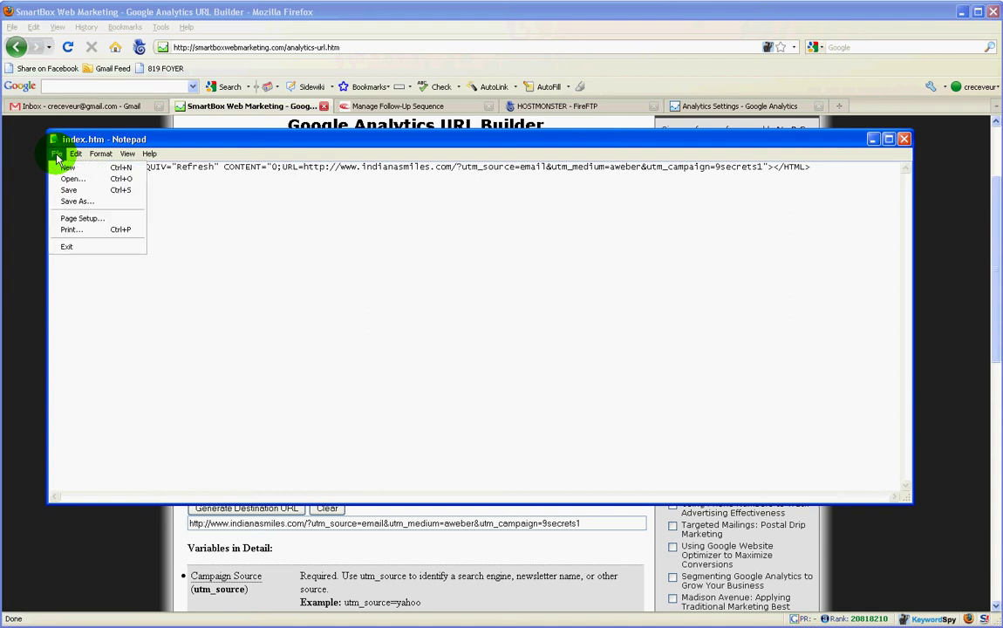
pyautogui.click(96, 204)
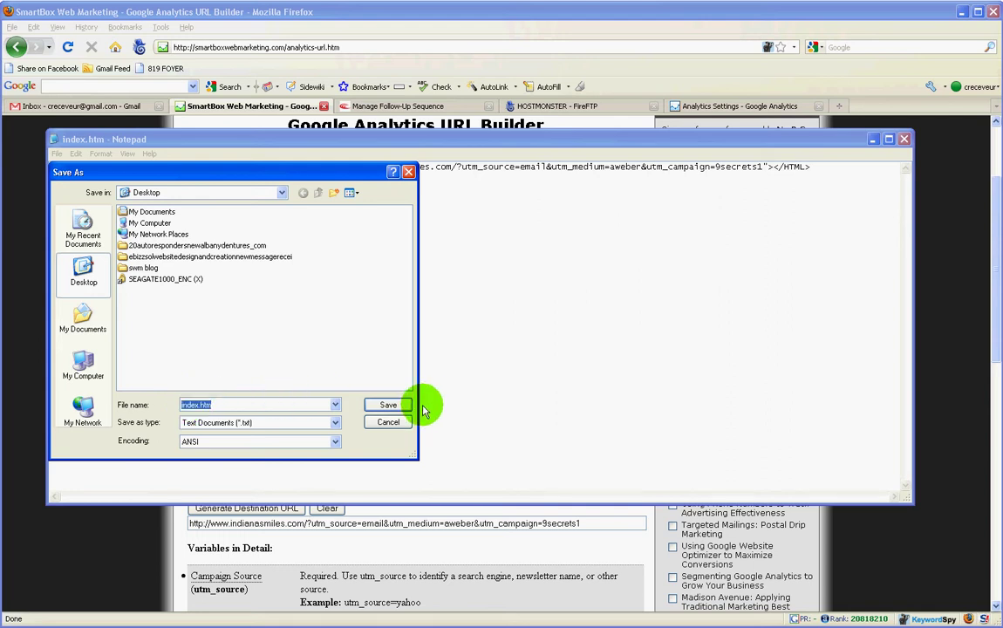
pyautogui.click(387, 406)
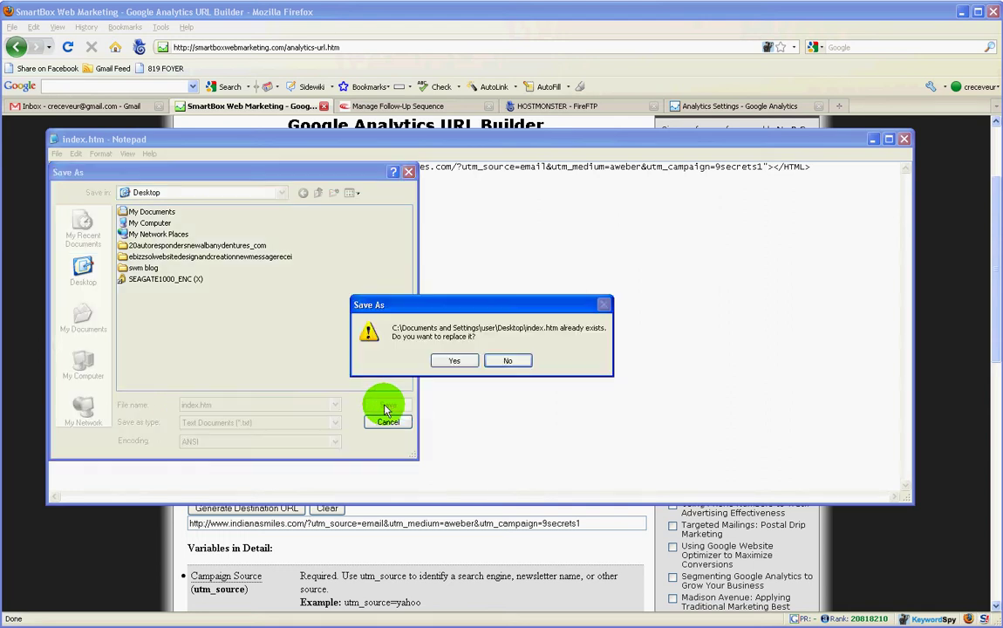
pyautogui.click(437, 362)
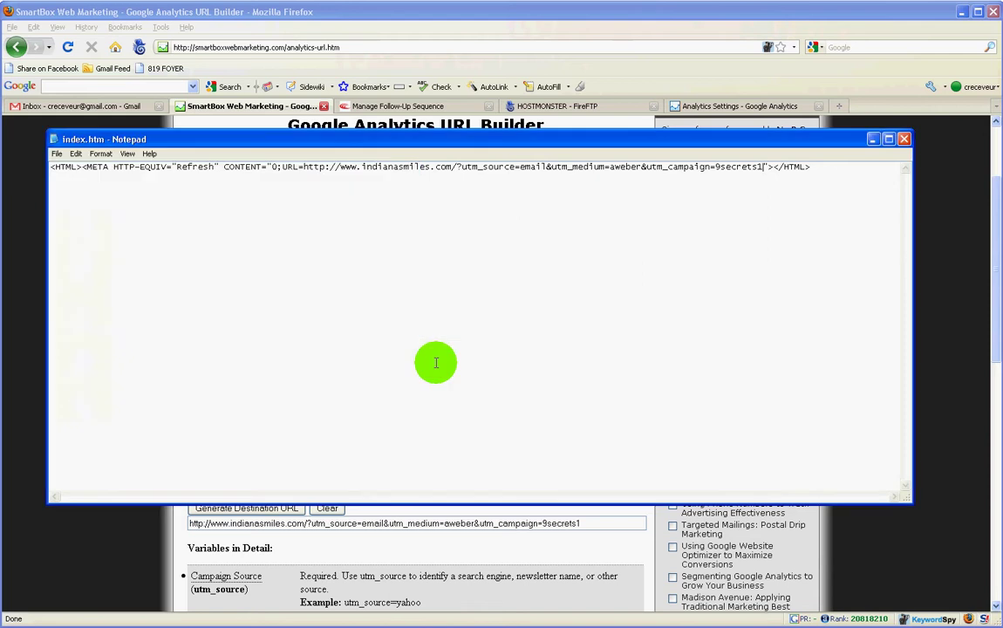
pyautogui.click(873, 139)
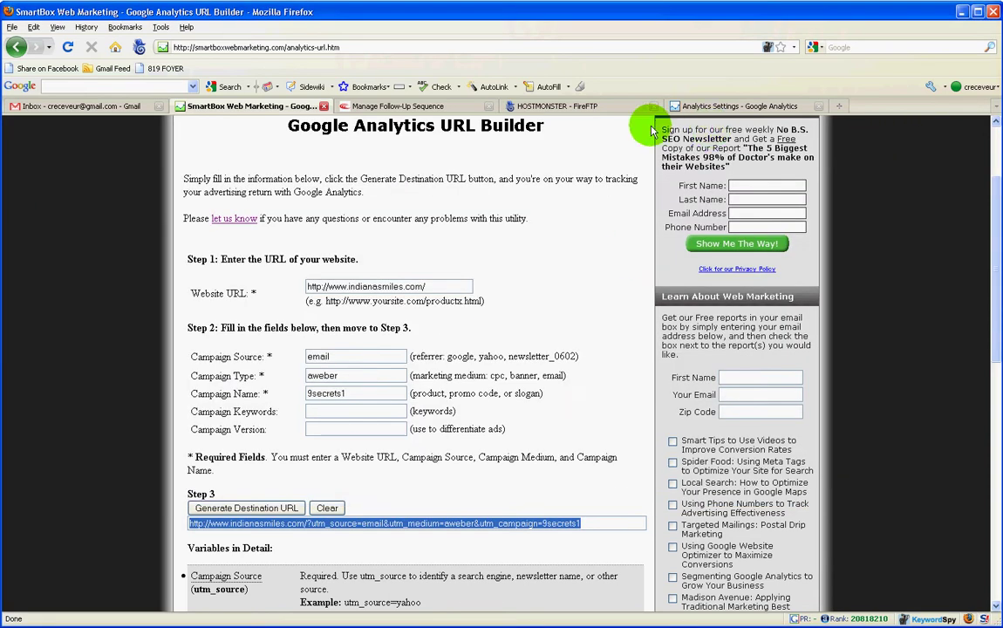
# Switch to FireFTP and upload index.htm from the Desktop to /public_html/indianasmilescom/offer, overwriting the existing file.
pyautogui.click(573, 114)
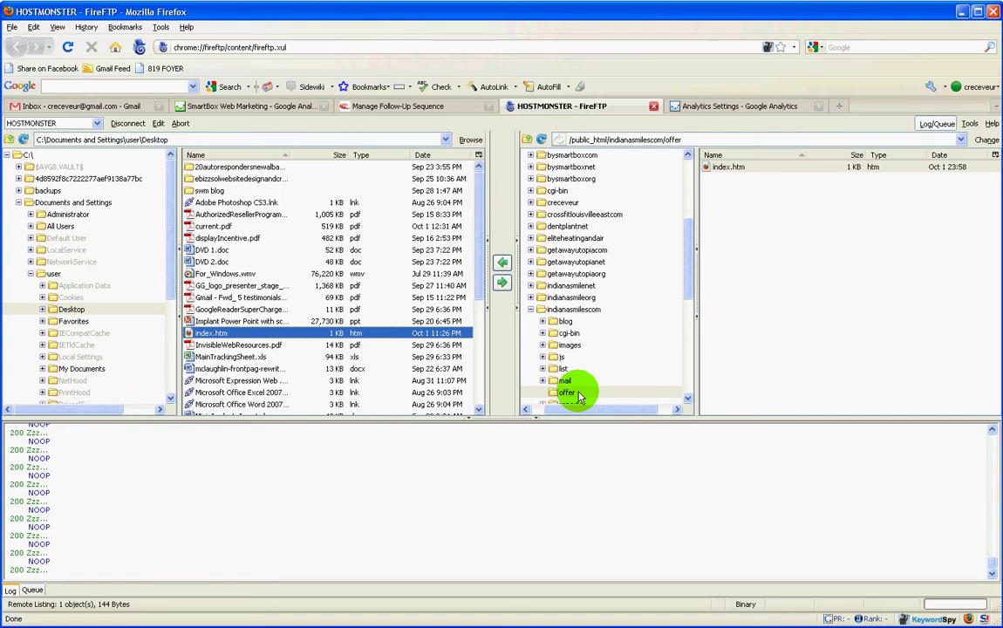
pyautogui.click(584, 312)
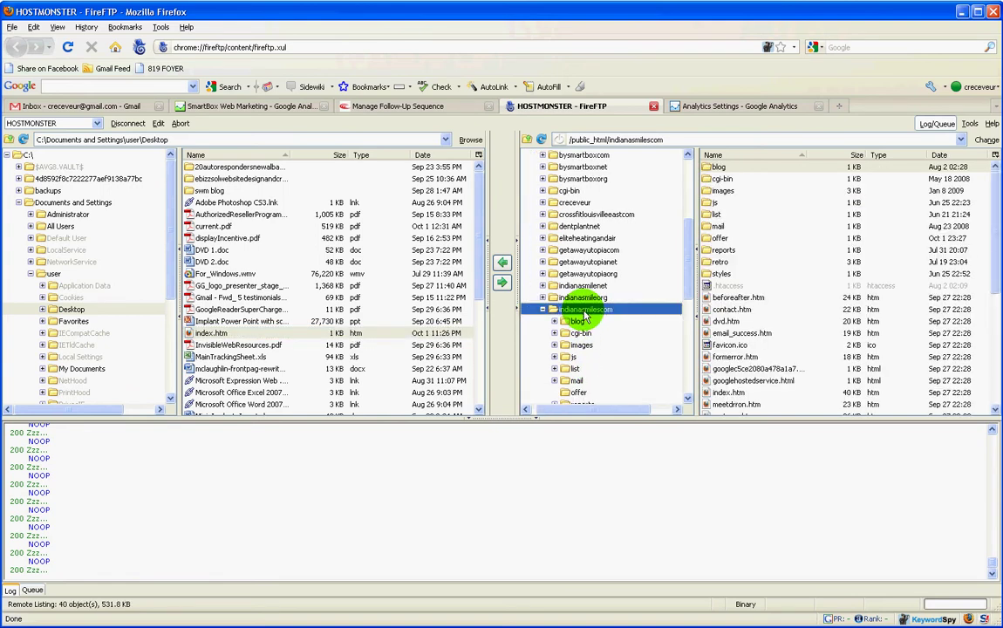
pyautogui.click(576, 393)
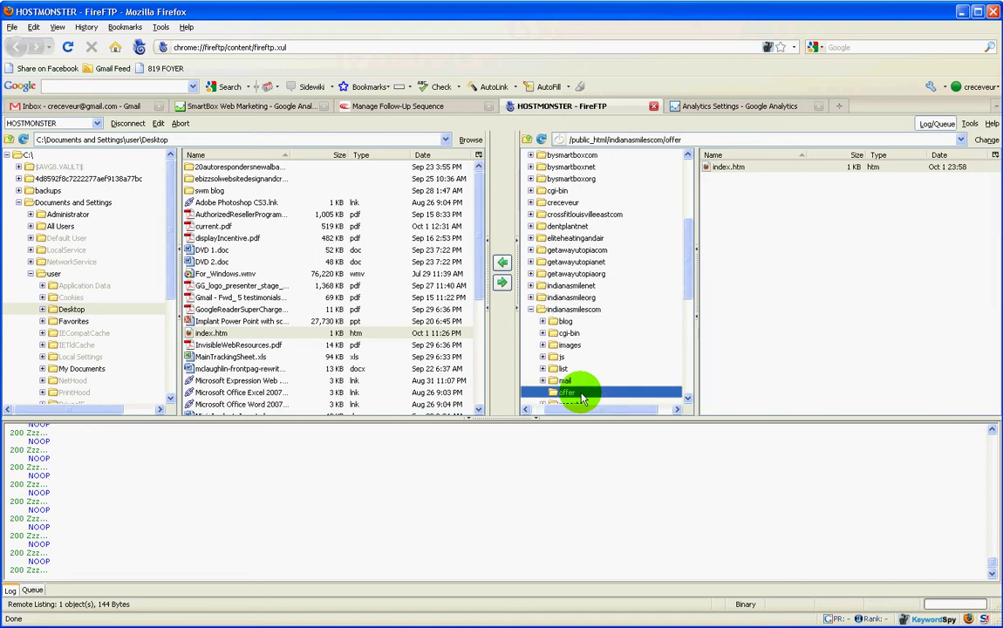
pyautogui.doubleClick(214, 333)
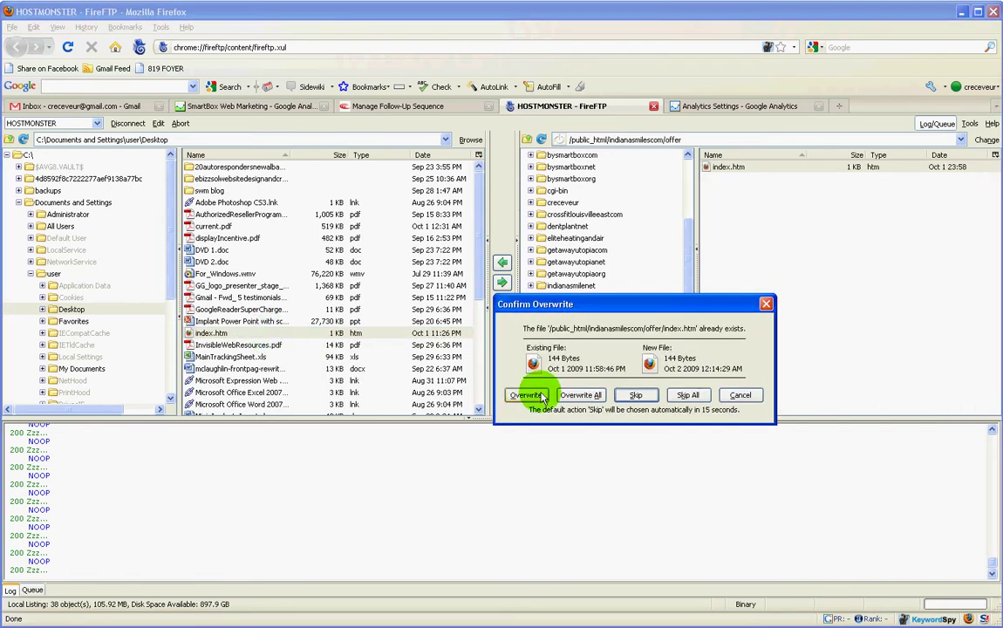
pyautogui.click(540, 396)
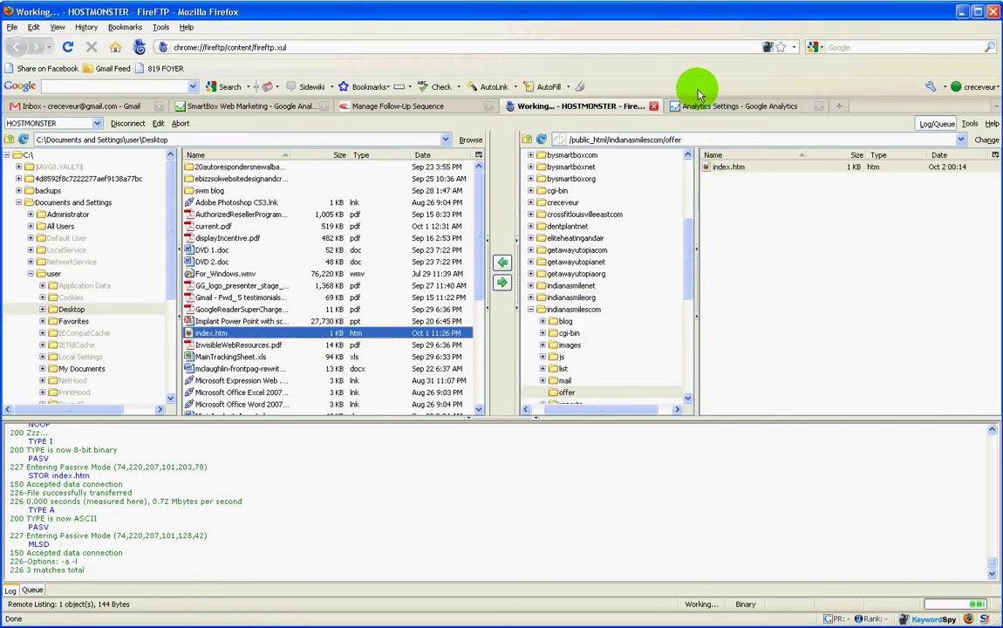
pyautogui.hotkey('ctrl', 't')
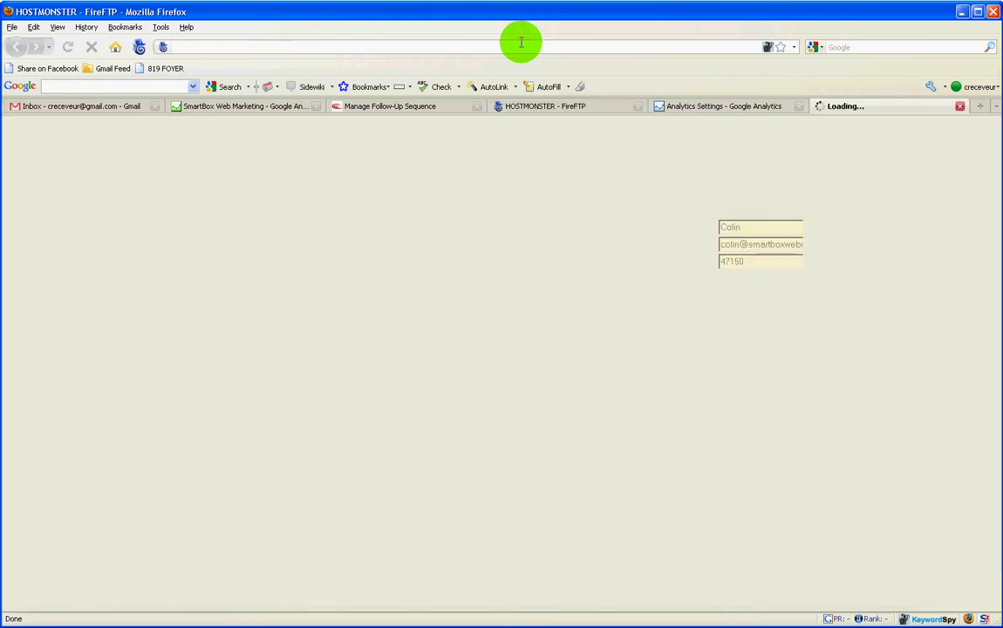
pyautogui.write('www')
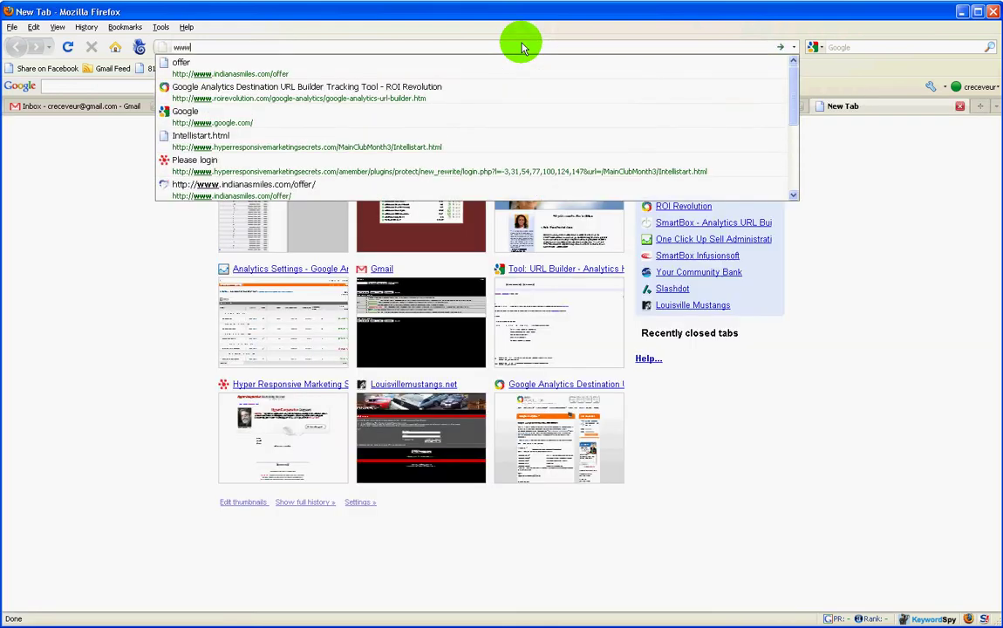
pyautogui.write('.indiana')
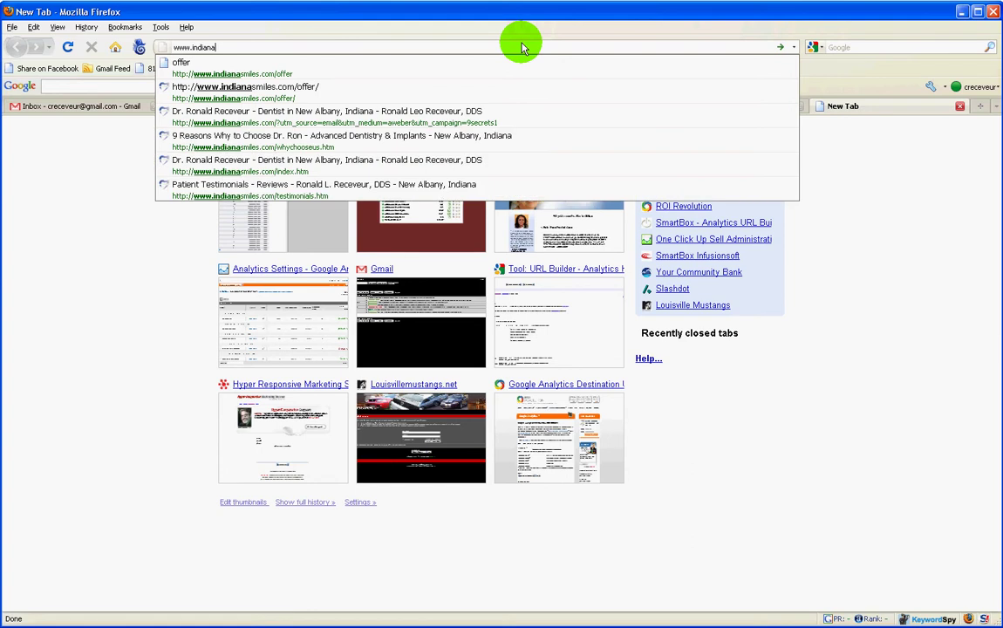
pyautogui.write('smiles.com/')
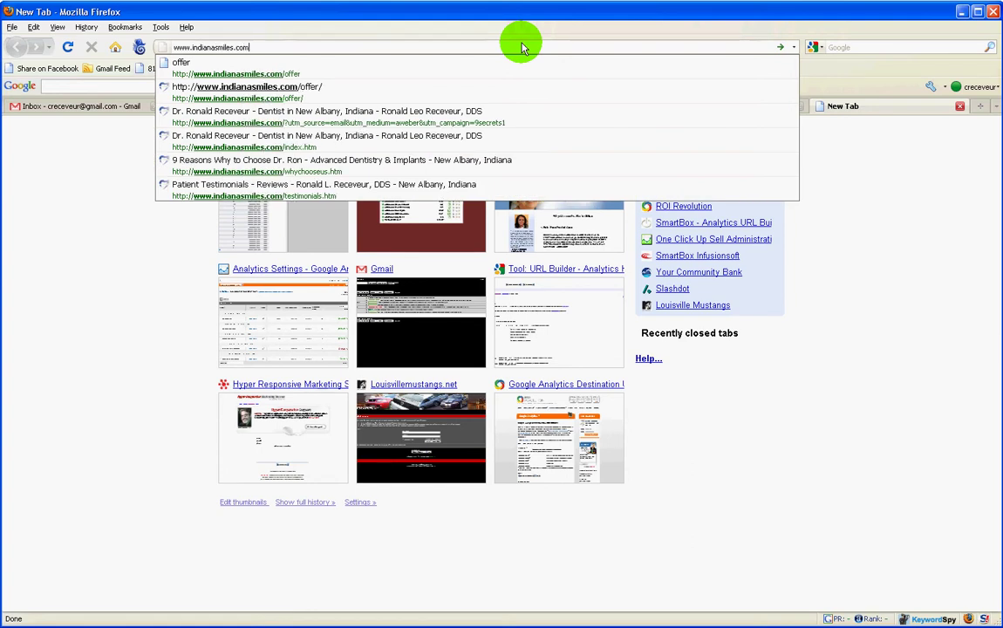
pyautogui.write('oofer')
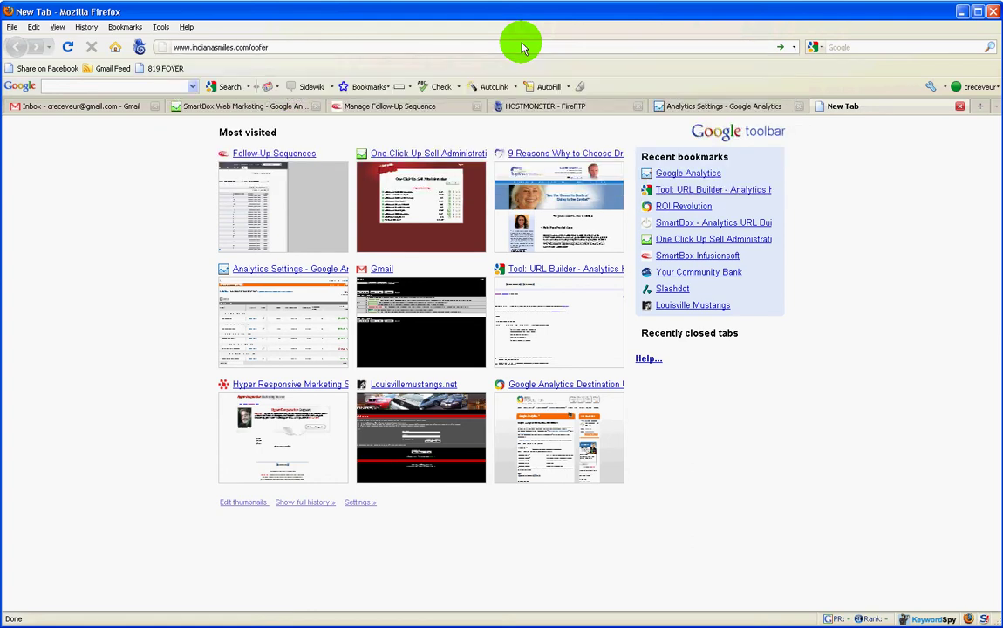
pyautogui.press('BackSpace')
pyautogui.press('BackSpace')
pyautogui.press('BackSpace')
pyautogui.press('BackSpace')
pyautogui.write('ffer')
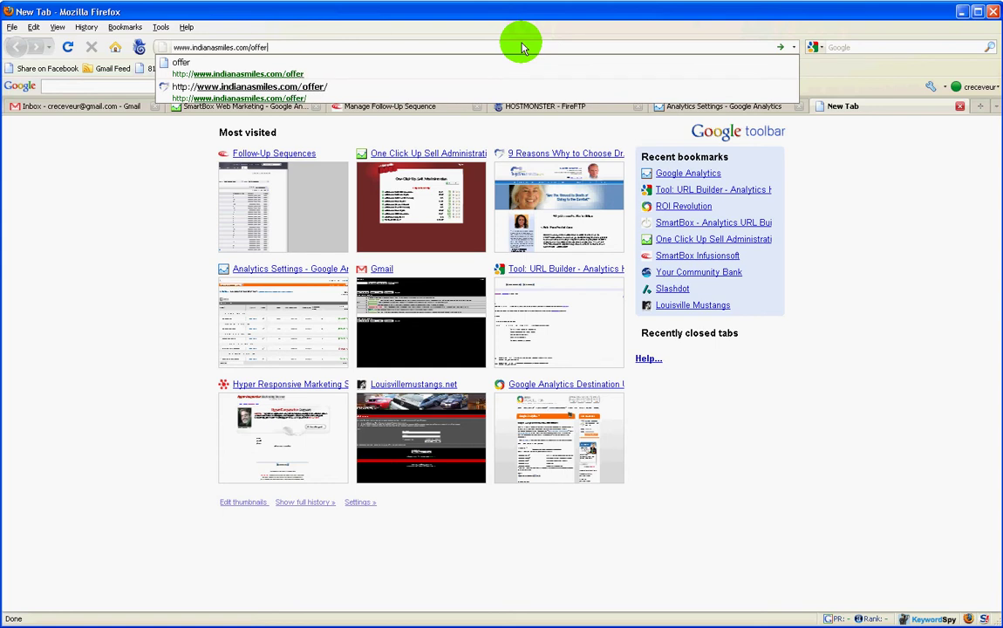
pyautogui.press('Return')
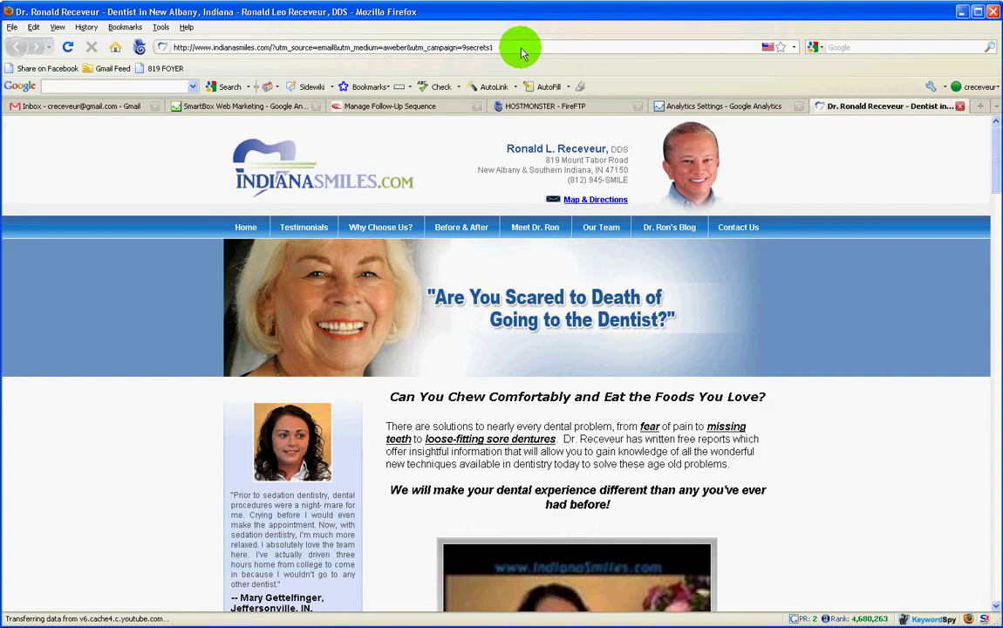
pyautogui.moveTo(519, 46); pyautogui.dragTo(288, 48)
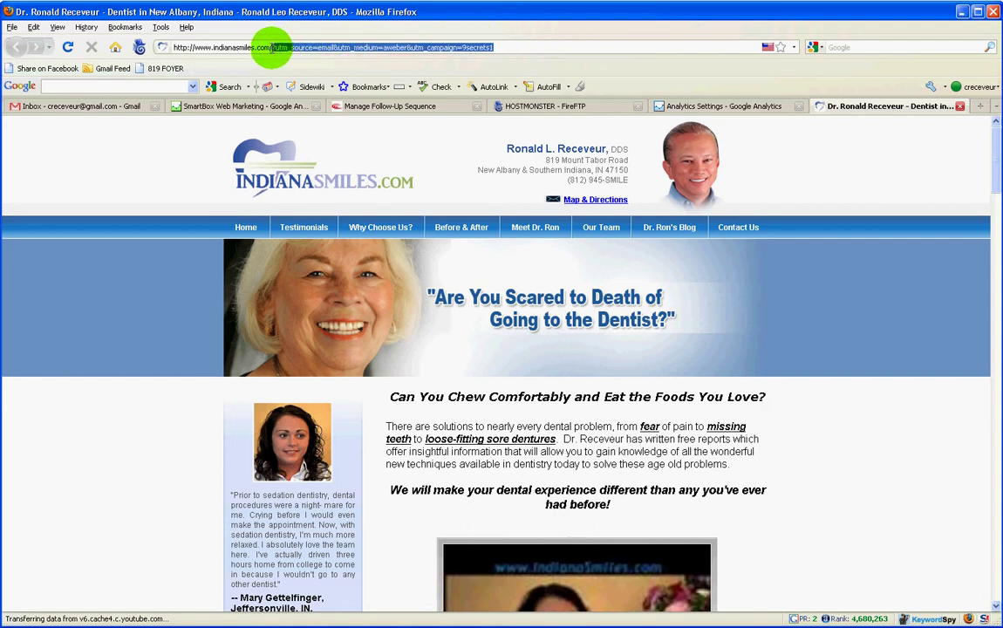
# Review the complete redirected address, from the indianasmiles.com domain through the source, medium and campaign parameters.
pyautogui.click(270, 46)
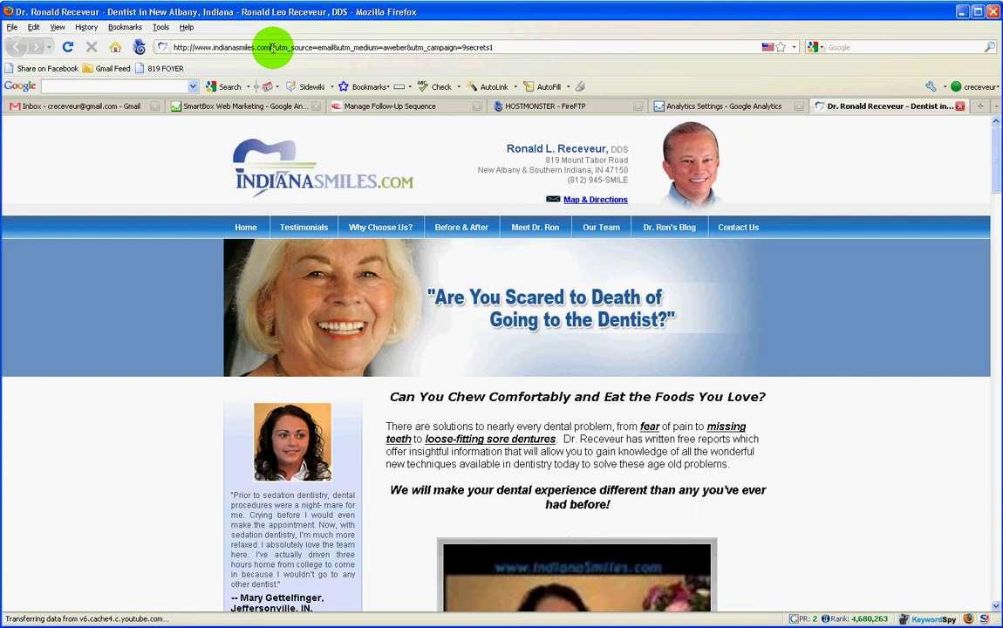
pyautogui.moveTo(272, 46); pyautogui.dragTo(145, 46)
pyautogui.click(528, 46)
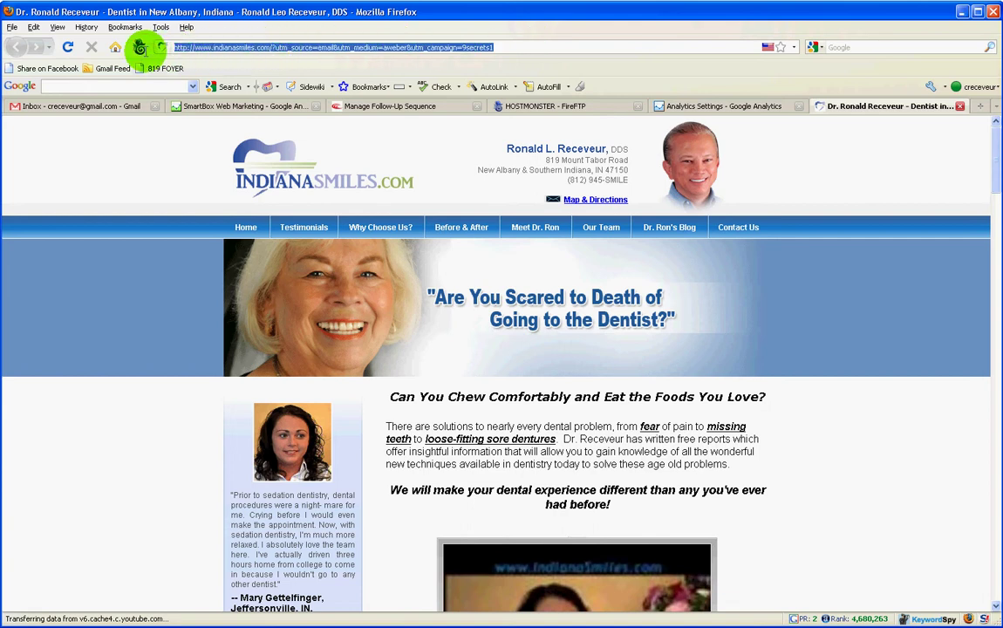
pyautogui.click(168, 360)
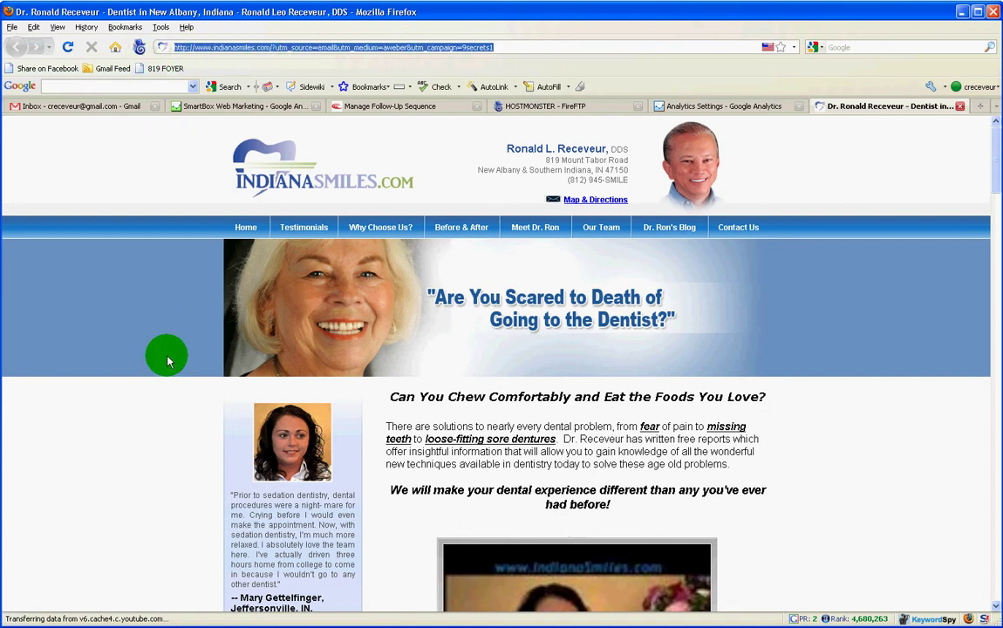
pyautogui.click(506, 51)
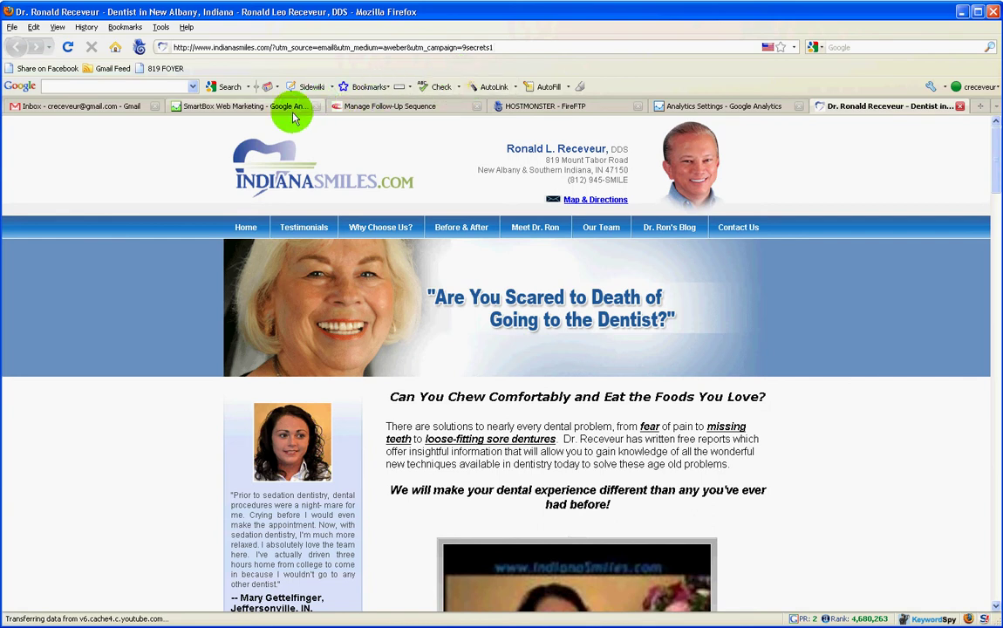
# Switch to the Infusionsoft follow-up sequence and open the first, immediately sent implant email for editing at its signature link.
pyautogui.click(441, 106)
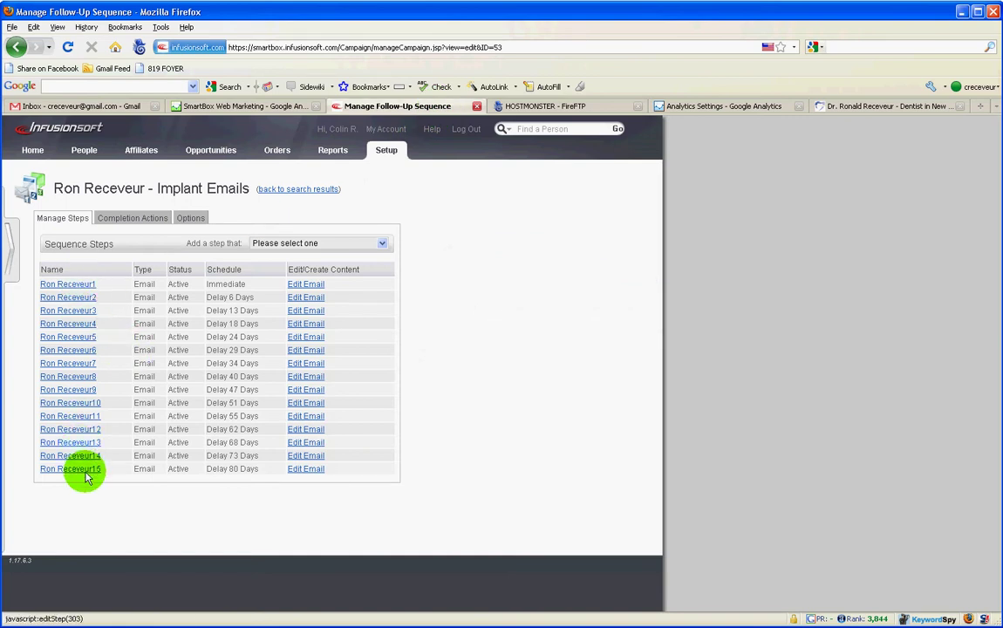
pyautogui.click(299, 286)
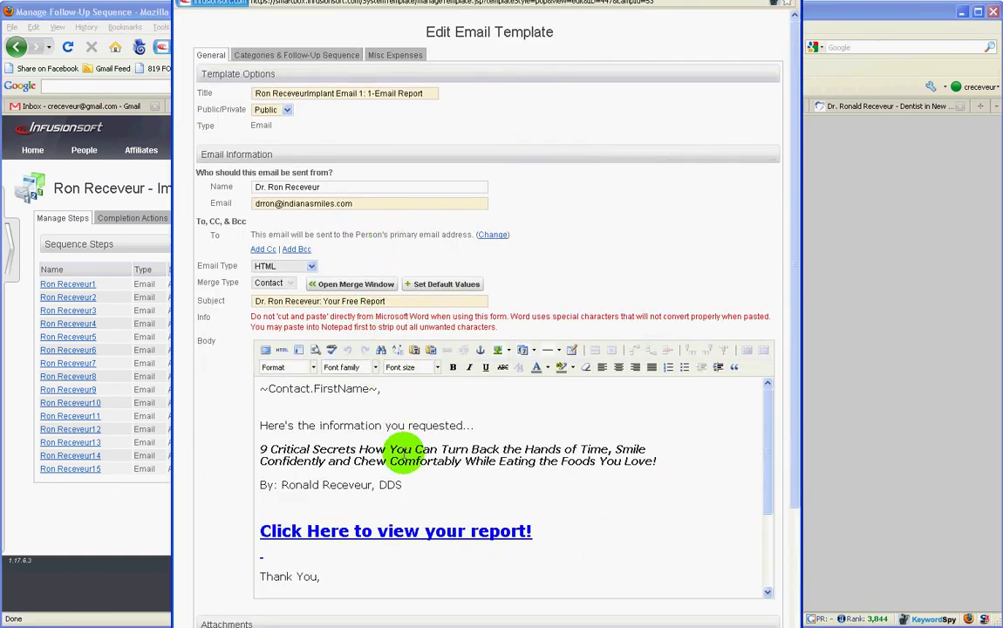
pyautogui.scroll(-3, 405, 478)
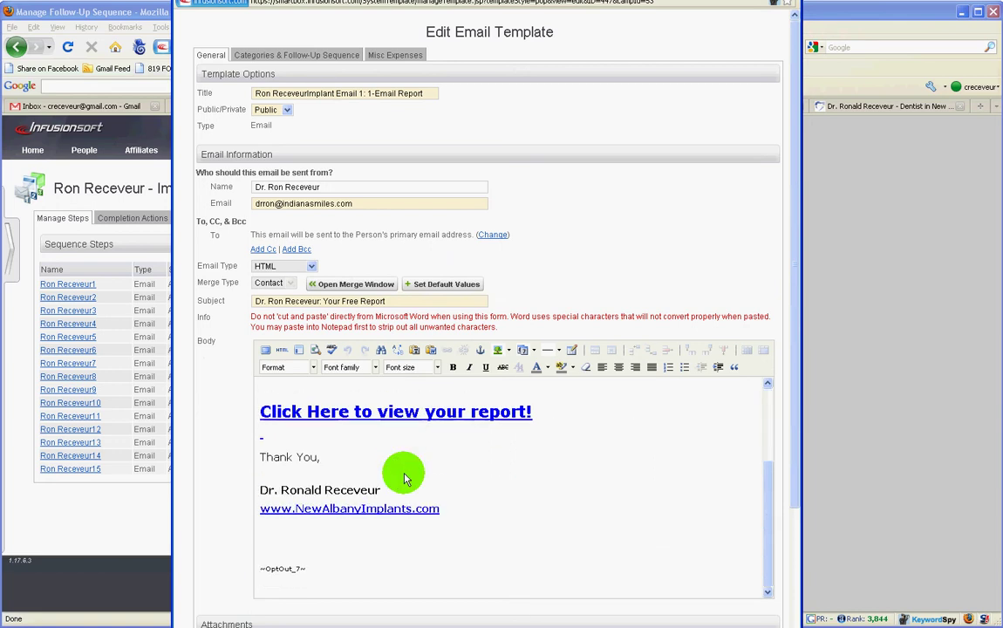
pyautogui.click(294, 510)
pyautogui.write('Indiana')
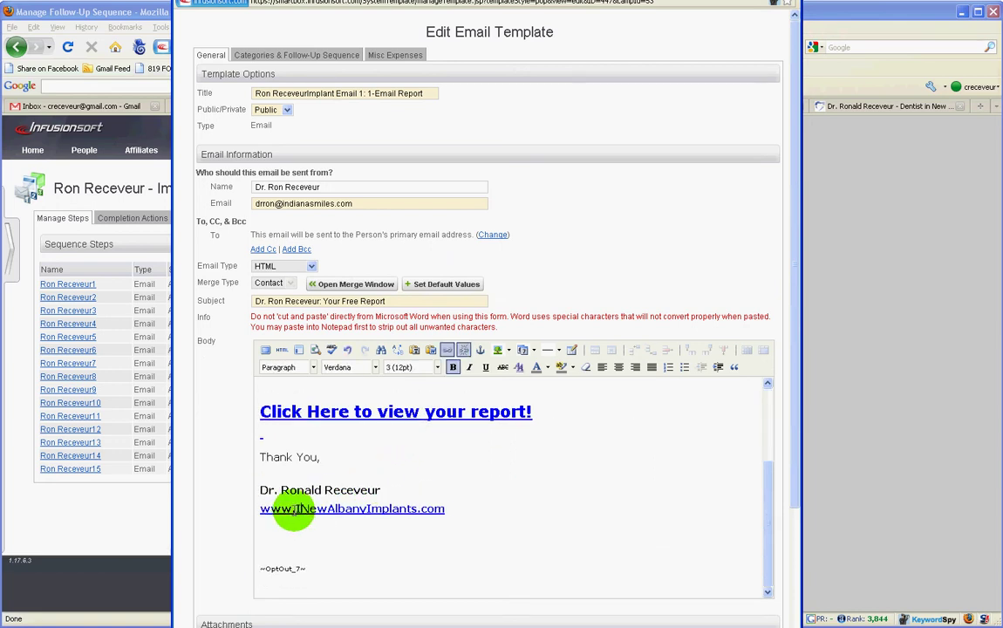
pyautogui.write('Smiles')
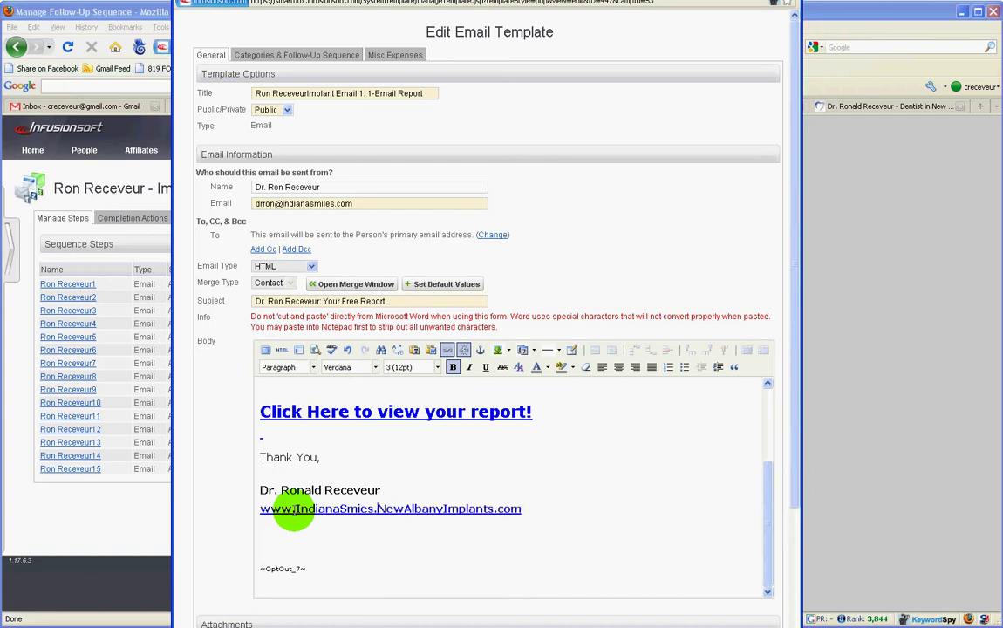
pyautogui.press('BackSpace')
pyautogui.press('BackSpace')
pyautogui.press('BackSpace')
pyautogui.write('les.com/Offer')
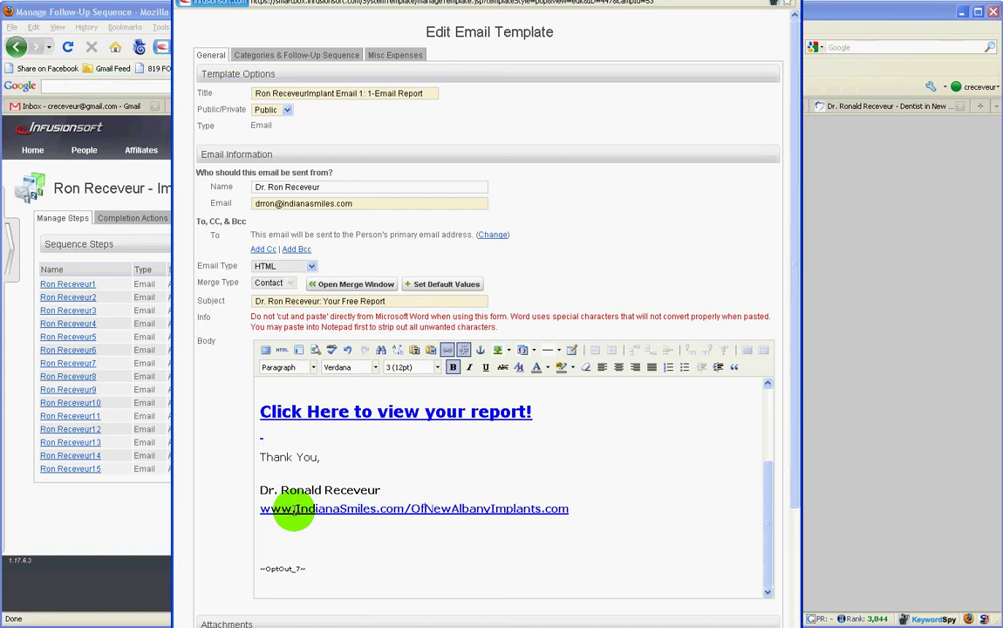
pyautogui.press('Delete')
pyautogui.press('Delete')
pyautogui.press('Delete')
pyautogui.press('Delete')
pyautogui.press('Delete')
pyautogui.press('Delete')
pyautogui.press('Delete')
pyautogui.press('Delete')
pyautogui.press('Delete')
pyautogui.press('Delete')
pyautogui.press('Delete')
pyautogui.press('Delete')
pyautogui.press('Delete')
pyautogui.press('Delete')
pyautogui.press('Delete')
pyautogui.press('Delete')
pyautogui.press('Delete')
pyautogui.press('Delete')
pyautogui.press('Delete')
pyautogui.press('Delete')
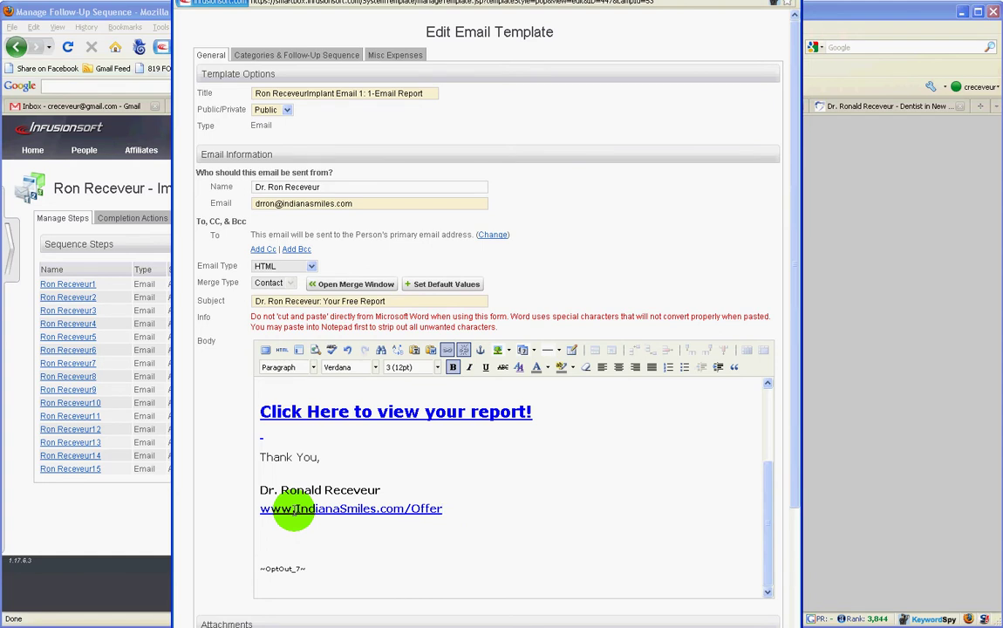
pyautogui.tripleClick(291, 508)
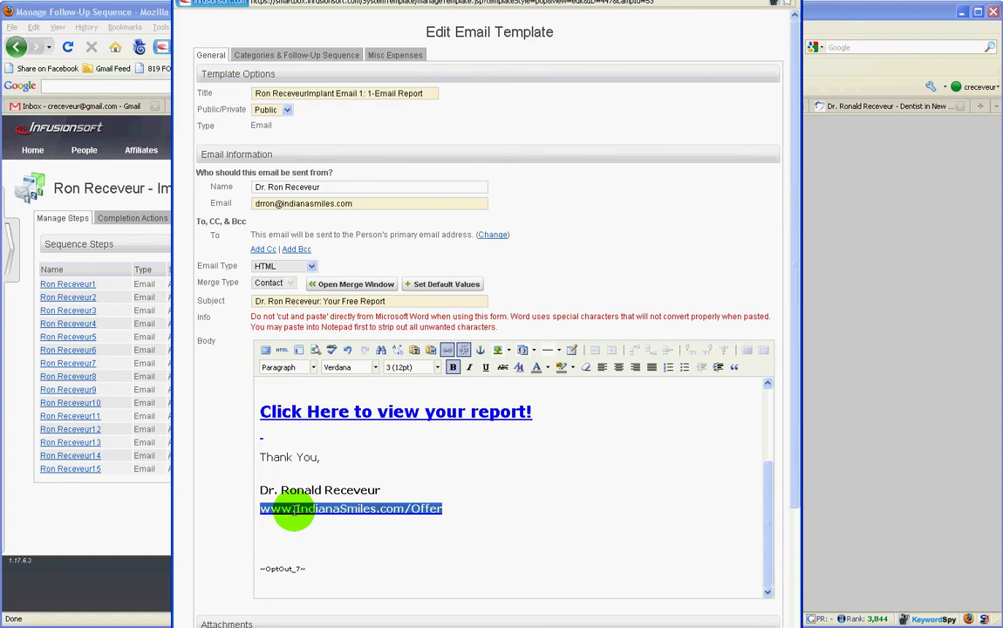
pyautogui.click(447, 351)
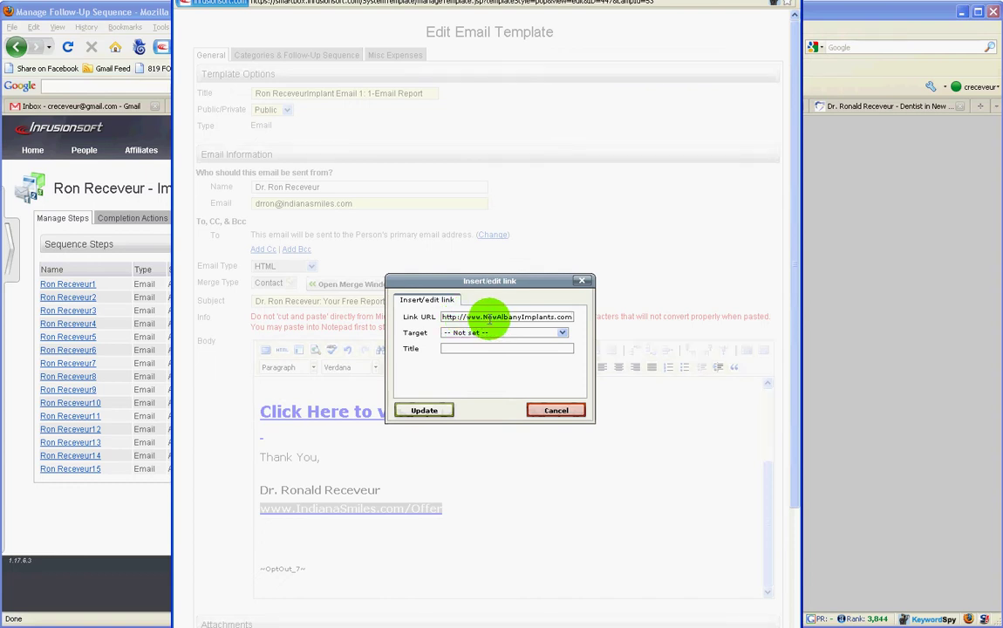
pyautogui.moveTo(486, 318); pyautogui.dragTo(716, 320)
pyautogui.write('India')
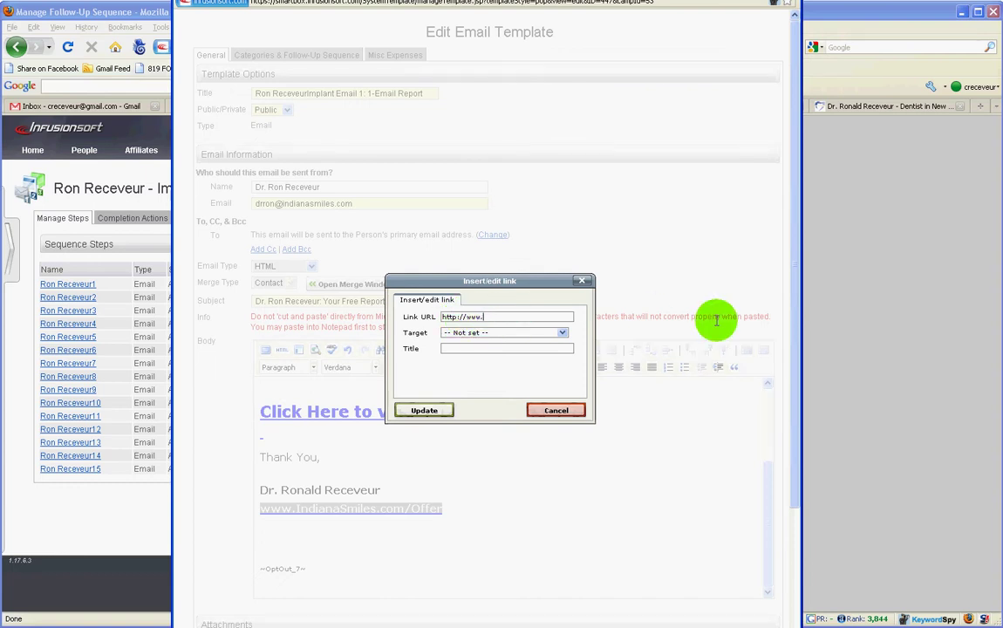
pyautogui.write('naSmiles.com/offer')
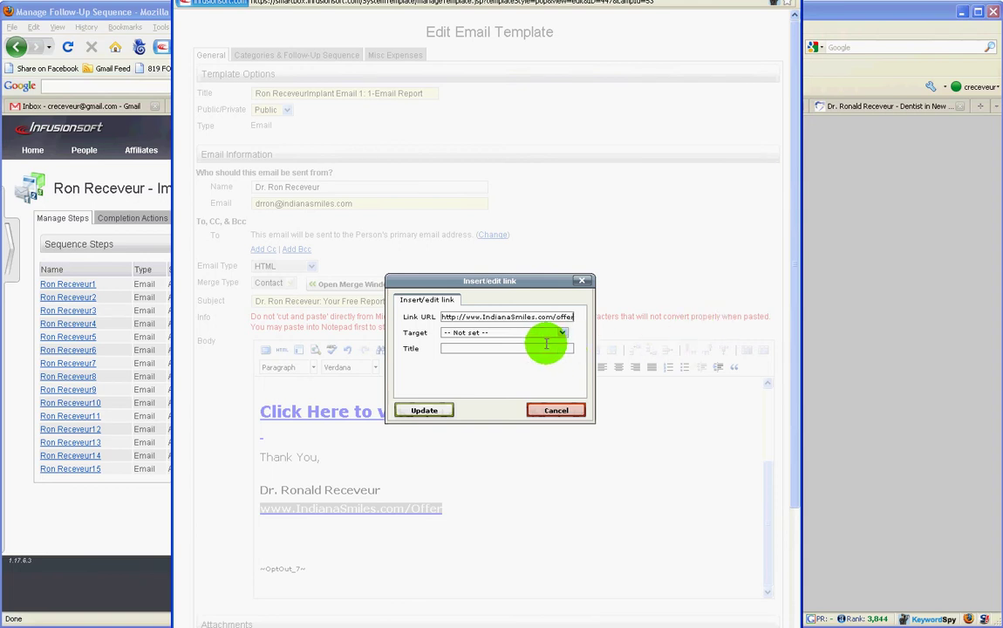
pyautogui.click(417, 409)
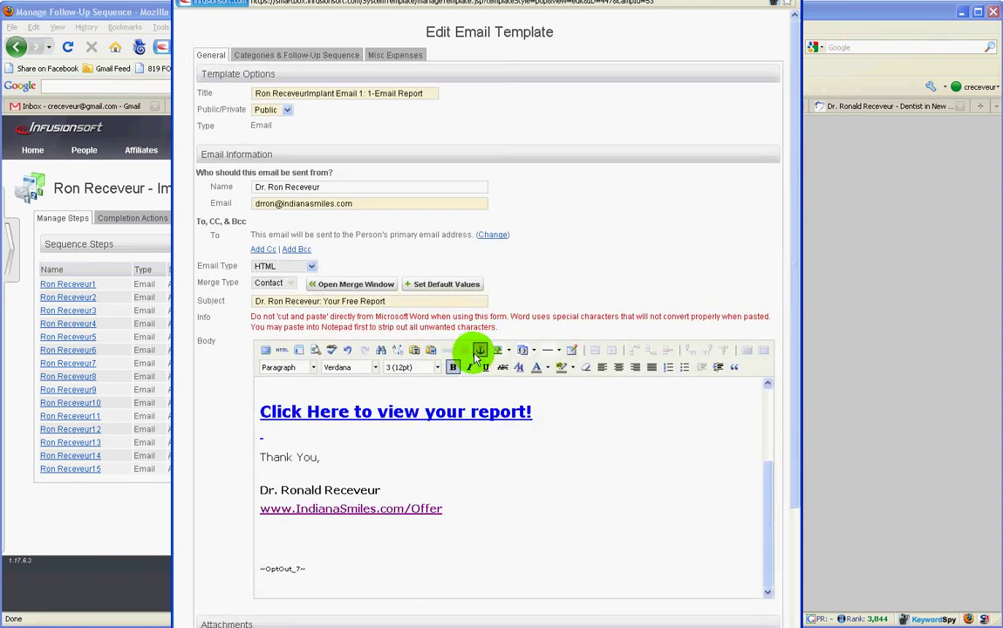
# Check the URL stored behind the signature link and dismiss the email template window.
pyautogui.moveTo(444, 510); pyautogui.dragTo(248, 511)
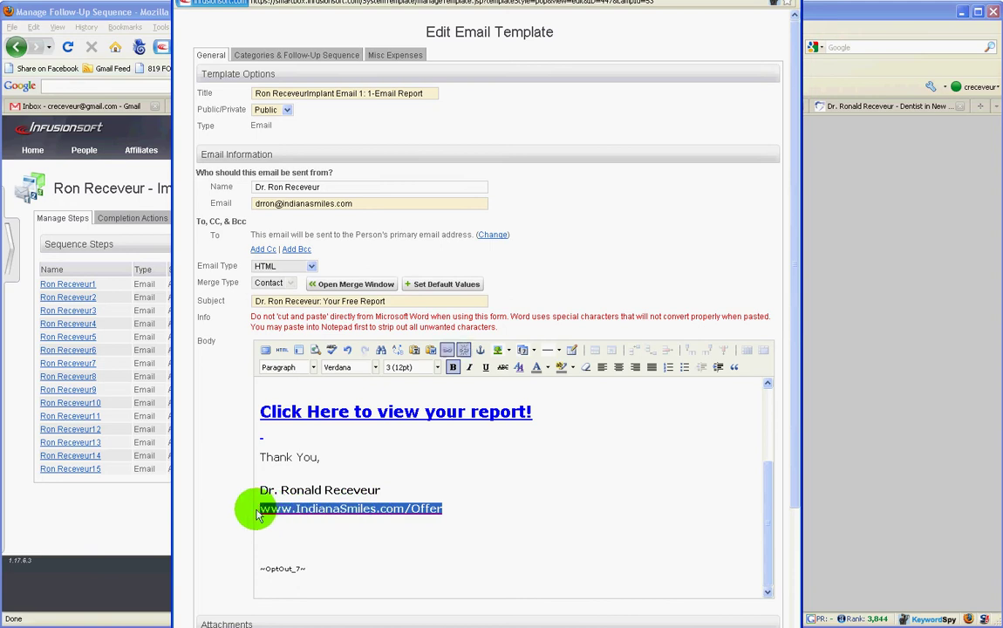
pyautogui.click(448, 357)
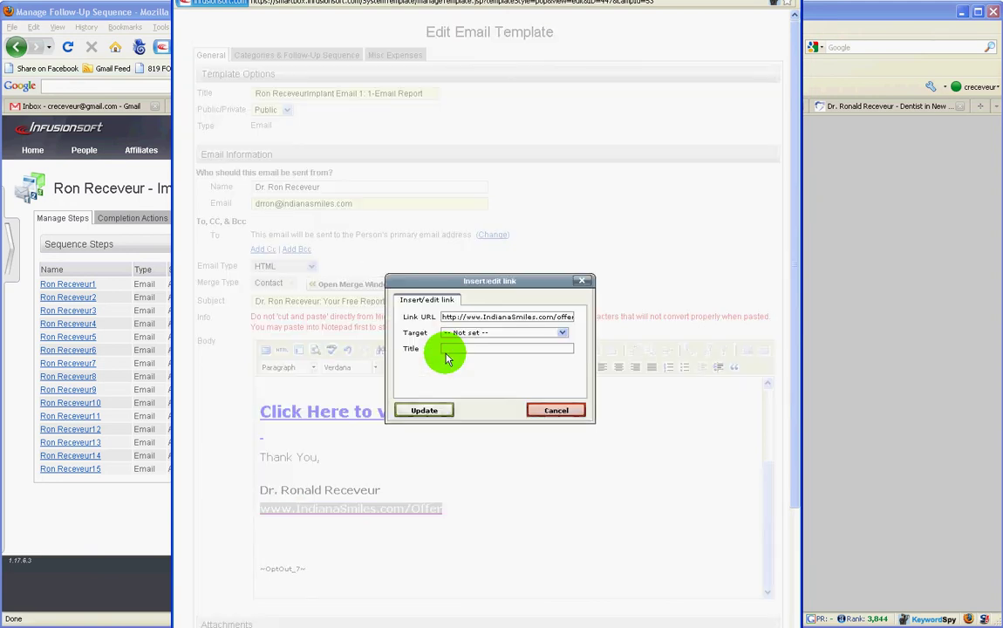
pyautogui.moveTo(476, 317); pyautogui.dragTo(577, 318)
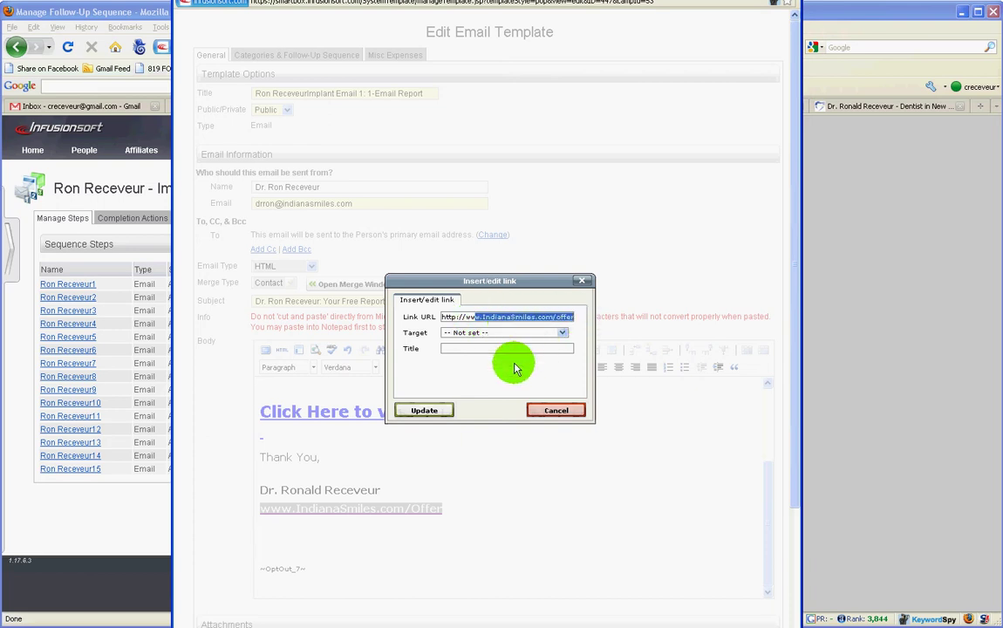
pyautogui.click(422, 408)
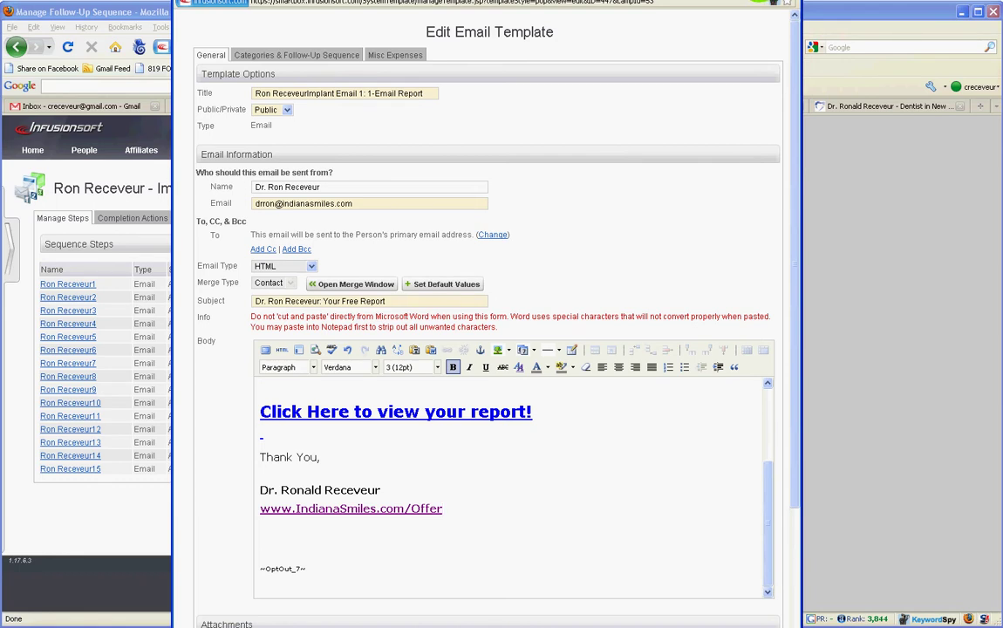
pyautogui.click(761, 0)
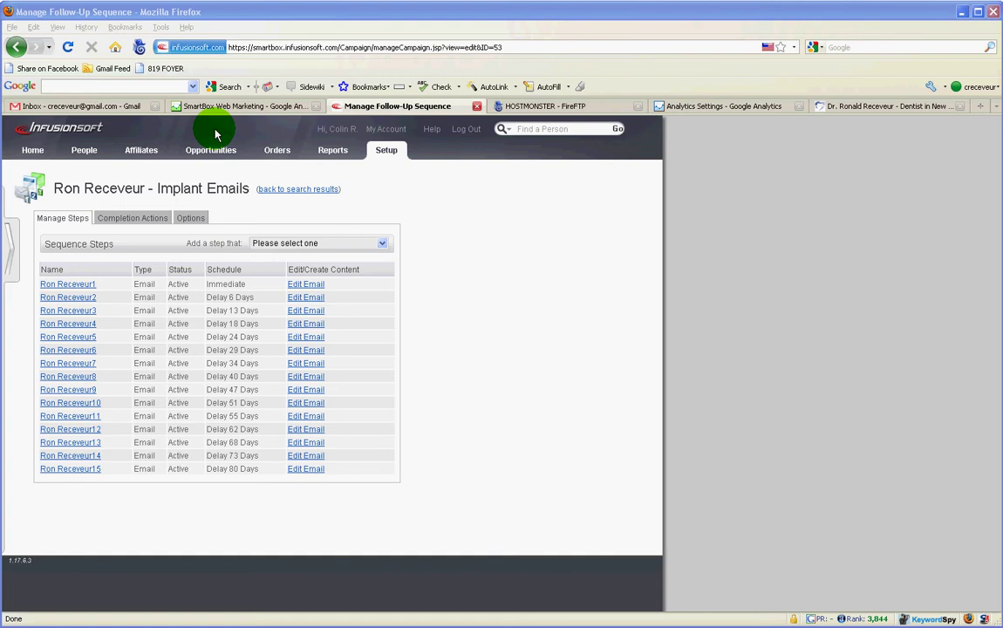
# Switch to the Google Analytics URL Builder, generate a destination URL with the campaign name 9secrets2, and select the generated link.
pyautogui.click(230, 105)
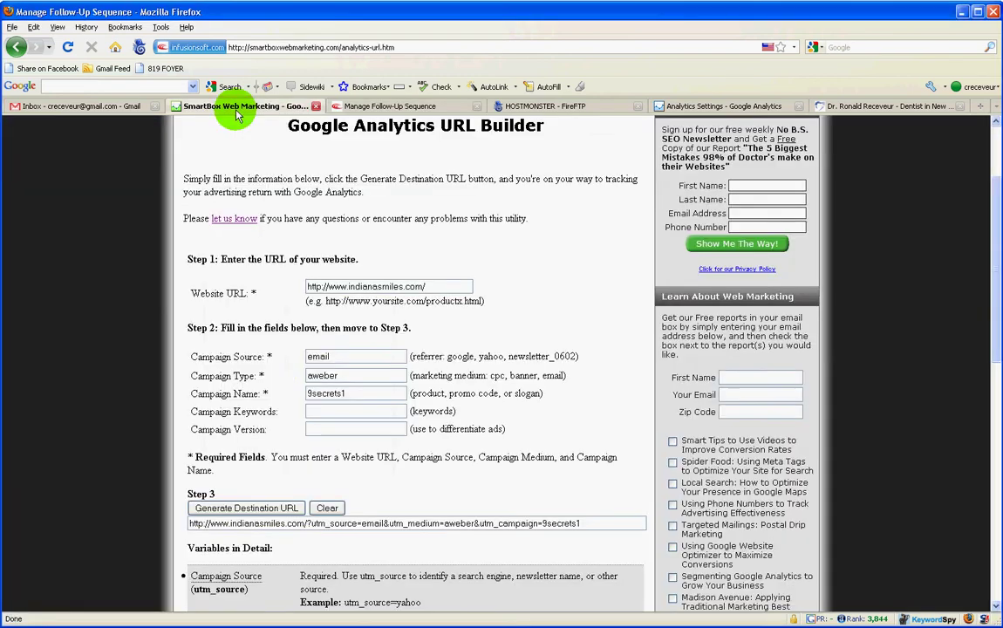
pyautogui.click(348, 393)
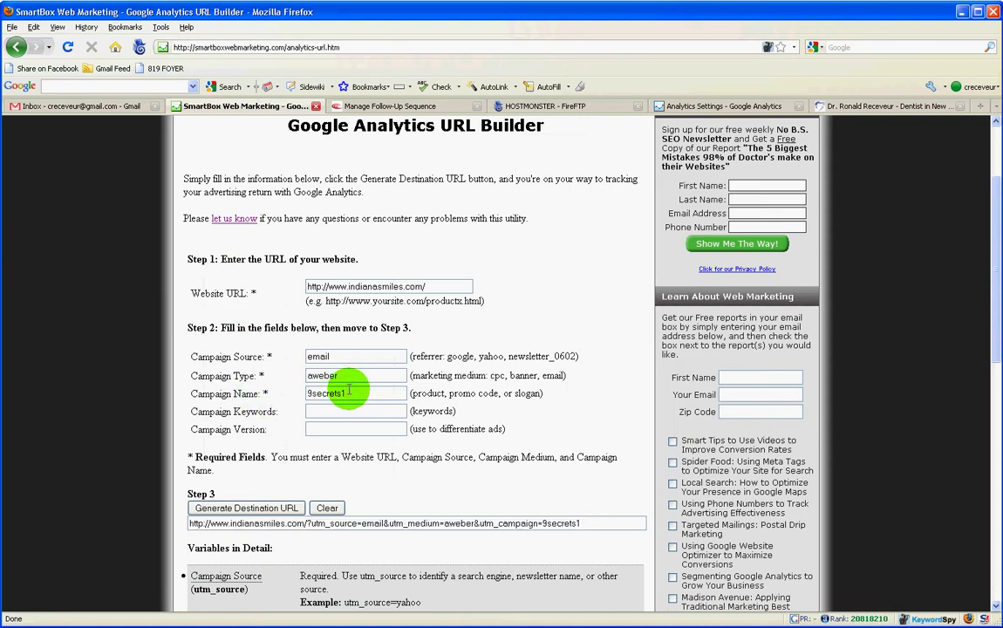
pyautogui.click(249, 508)
pyautogui.moveTo(600, 522); pyautogui.dragTo(160, 532)
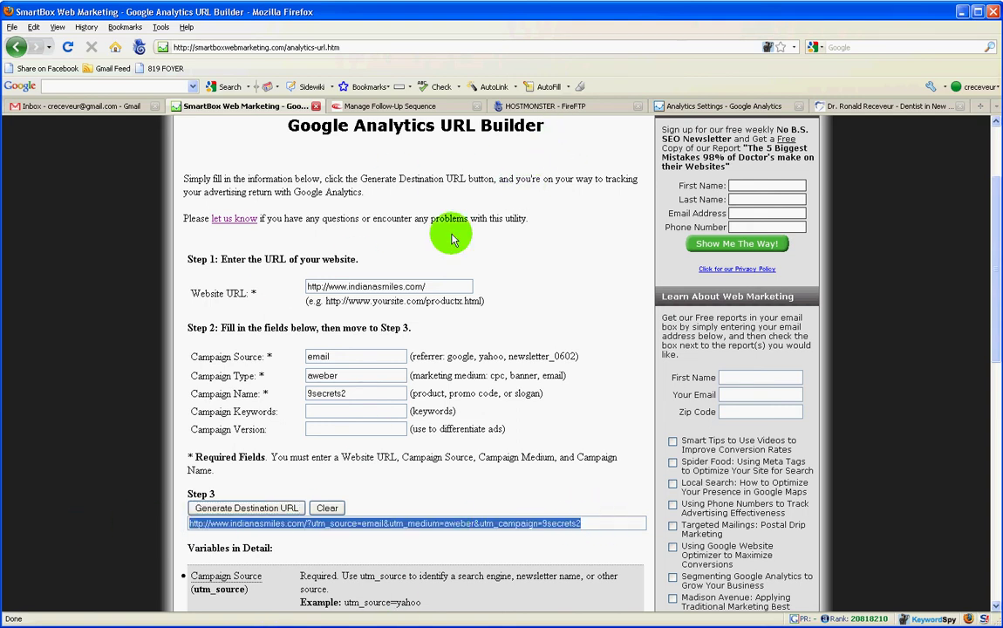
# Point out the offer folder under indianasmilescom in FireFTP and return to the Infusionsoft email sequence.
pyautogui.click(571, 111)
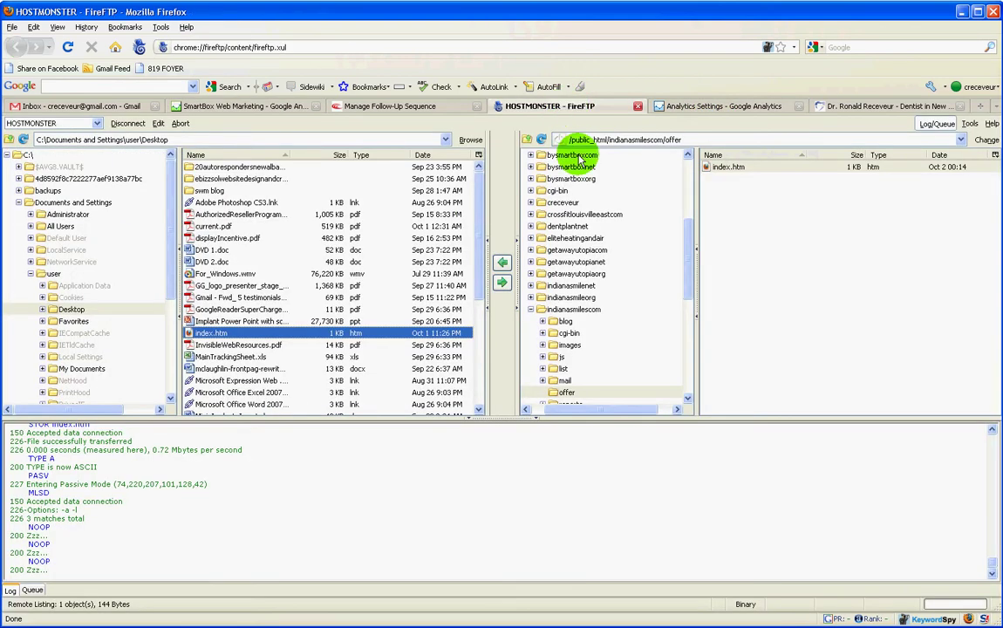
pyautogui.click(572, 394)
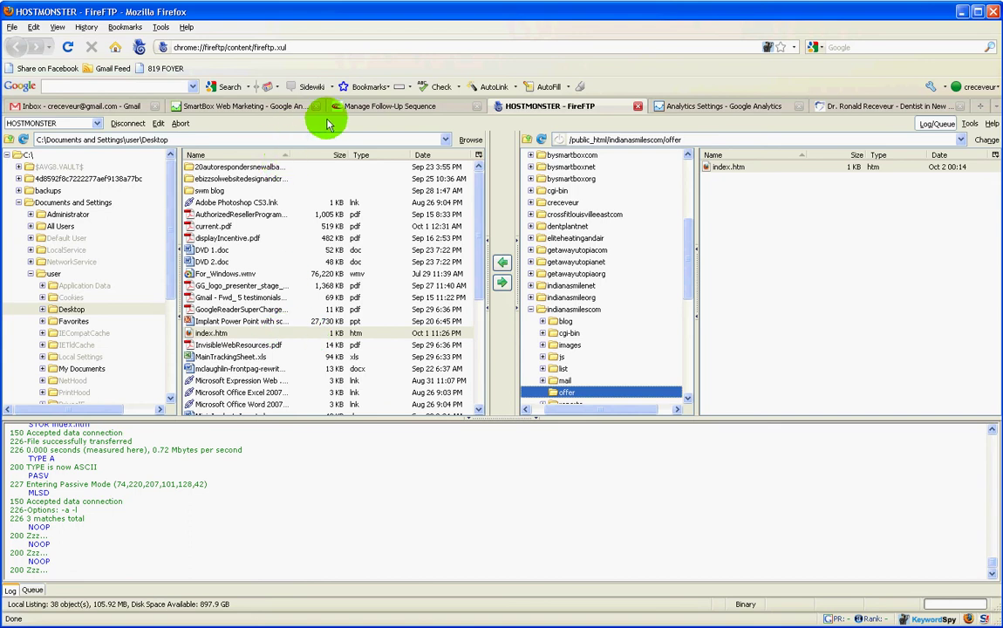
pyautogui.click(359, 105)
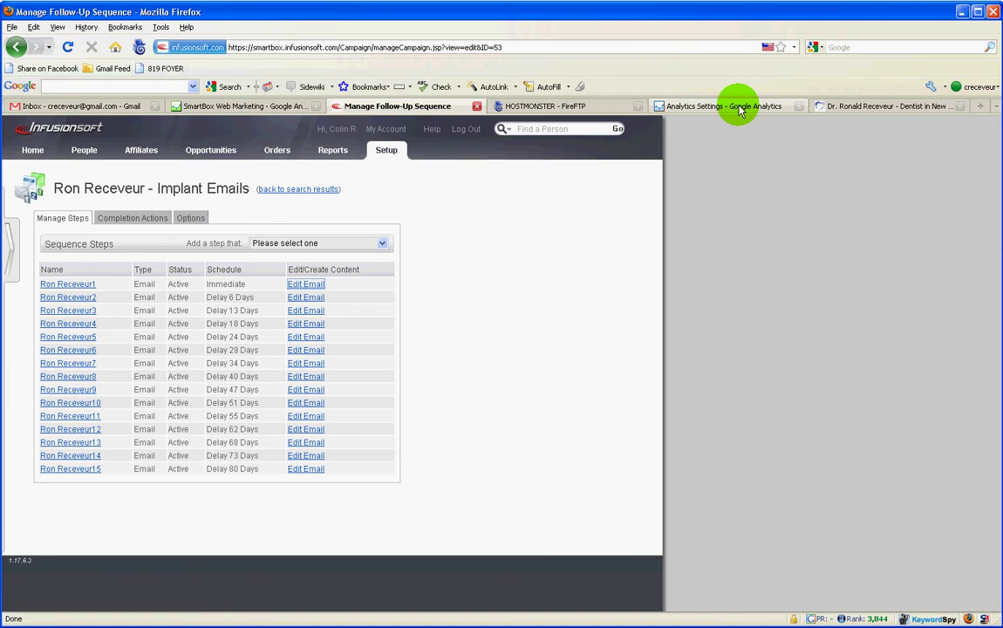
# Switch to Google Analytics and open the report for the IndianaSmiles - Master profile.
pyautogui.click(740, 108)
pyautogui.scroll(-8, 357, 283)
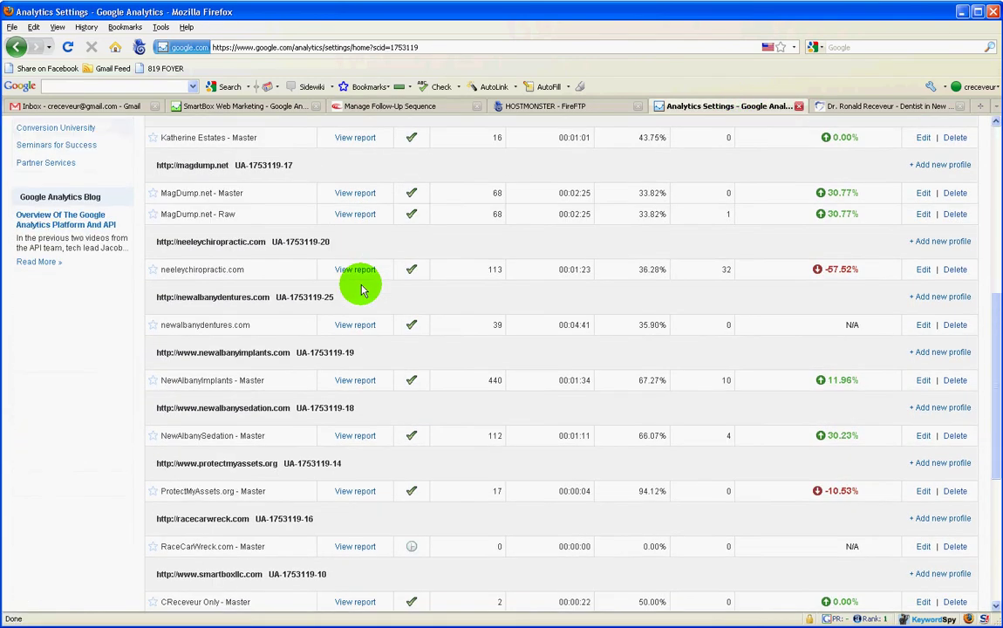
pyautogui.scroll(-6, 361, 288)
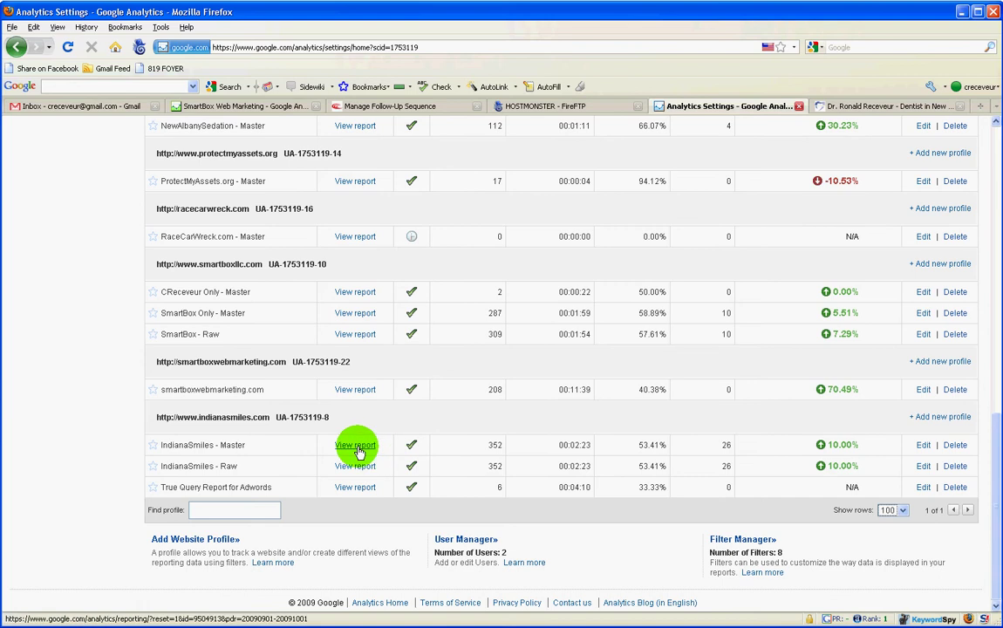
pyautogui.click(357, 446)
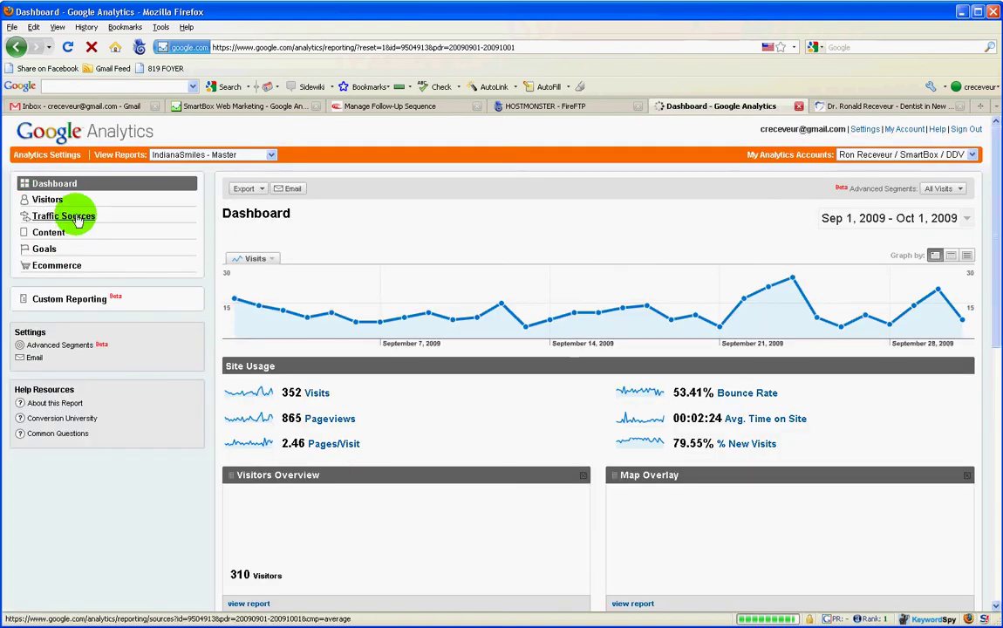
# Open the All Traffic Sources report and drill into the aweber / email source and medium detail.
pyautogui.click(76, 219)
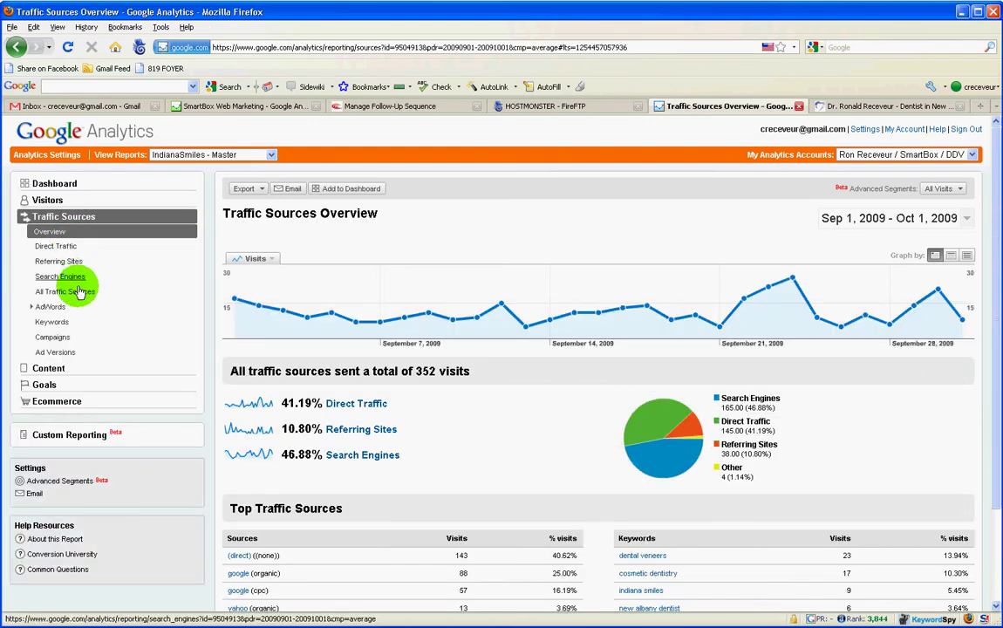
pyautogui.click(79, 295)
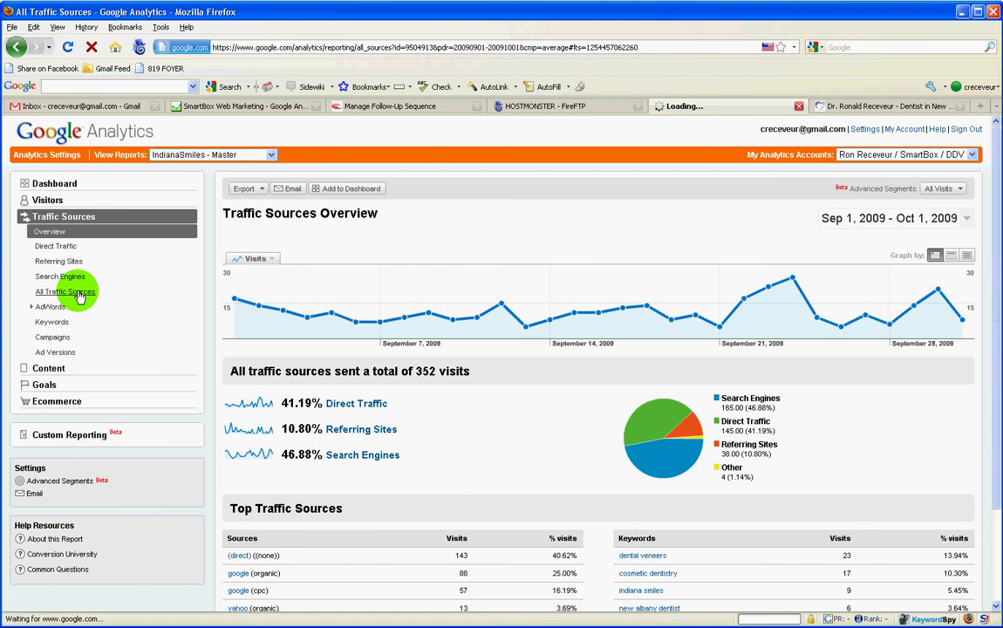
pyautogui.scroll(-2, 376, 407)
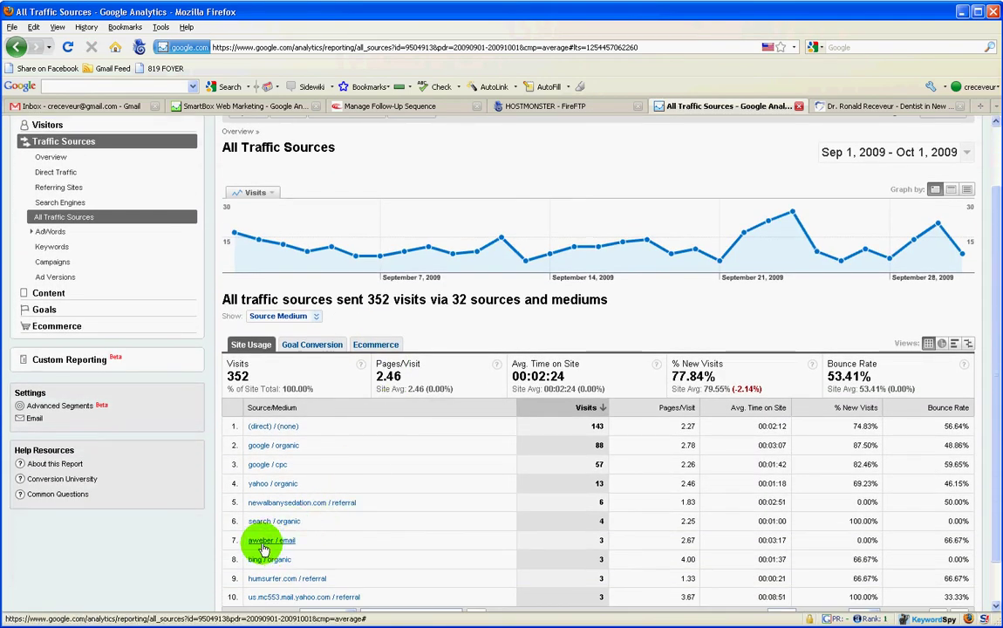
pyautogui.click(273, 543)
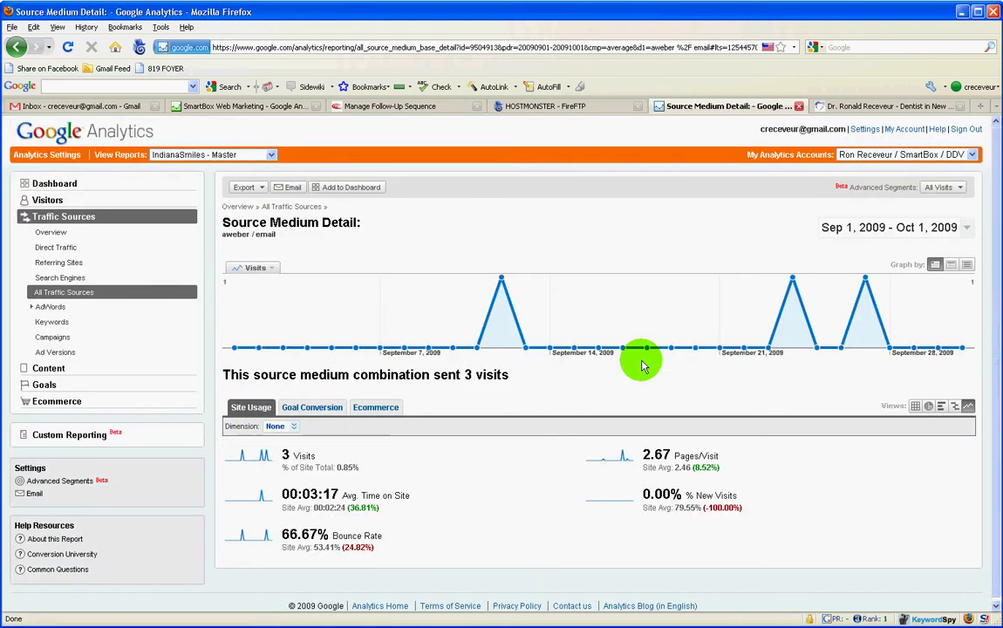
# Set the report's date range to 06/30/2008 through 10/01/2009 and highlight the total visits figure.
pyautogui.click(970, 230)
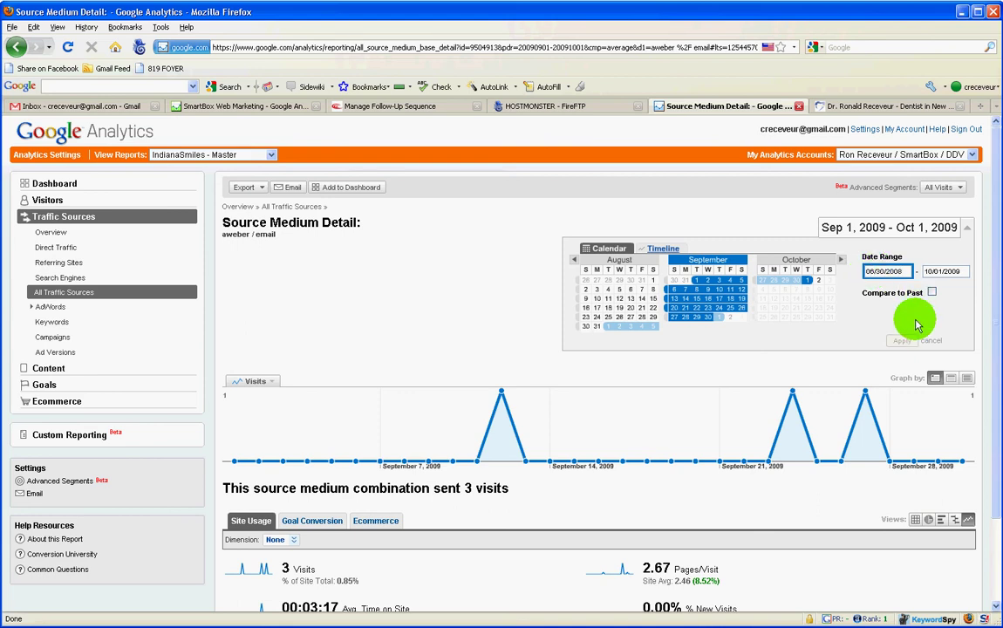
pyautogui.click(902, 340)
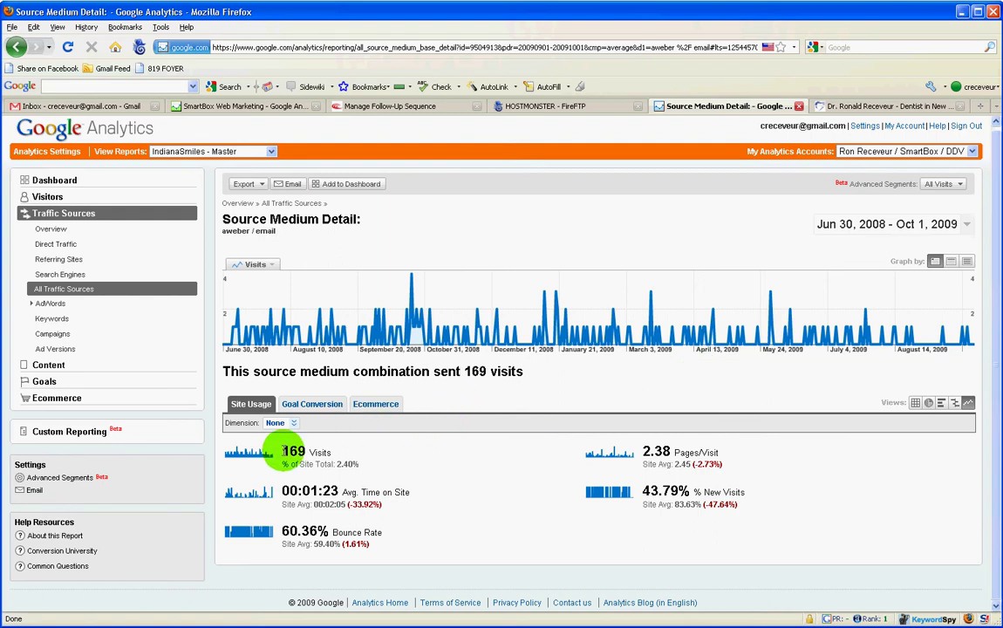
pyautogui.moveTo(283, 450); pyautogui.dragTo(333, 458)
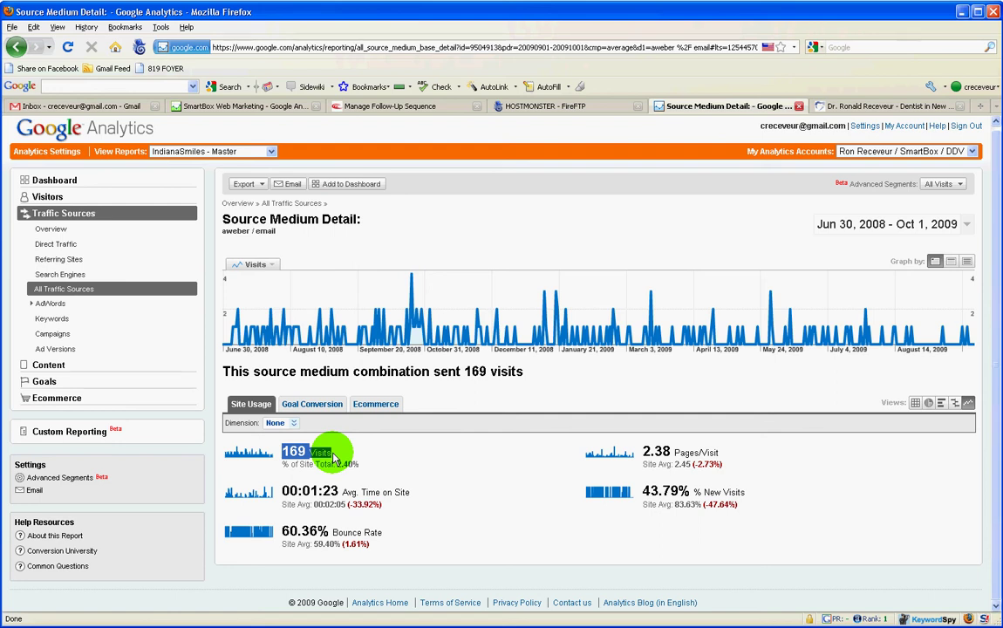
# Break the aweber / email traffic down by Campaign and review the listed campaigns, highlighting 9secrets1, its visits and selfconsc1.
pyautogui.click(275, 425)
pyautogui.click(285, 485)
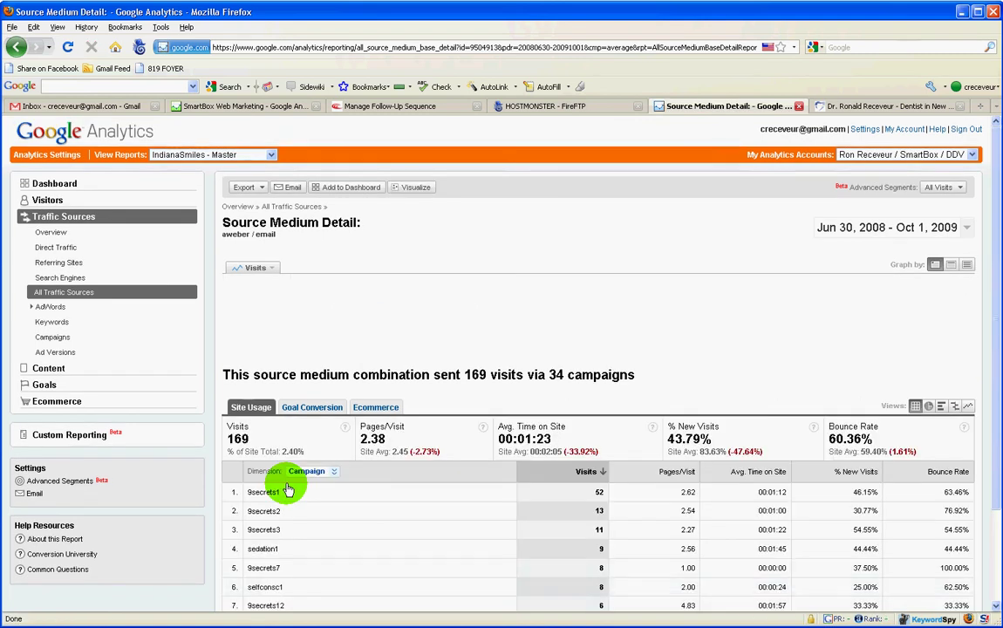
pyautogui.scroll(-3, 388, 490)
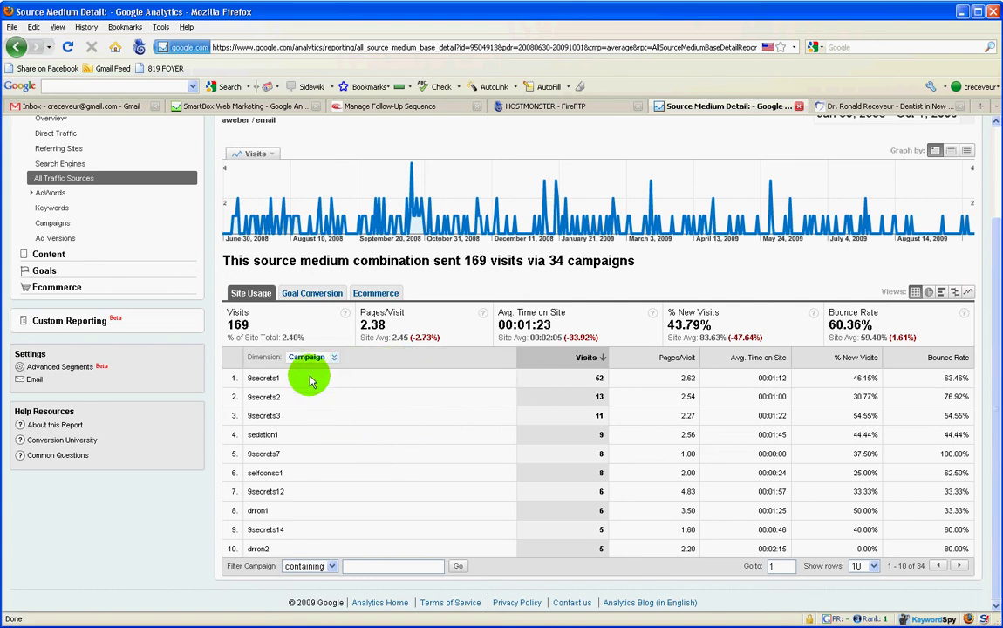
pyautogui.doubleClick(262, 378)
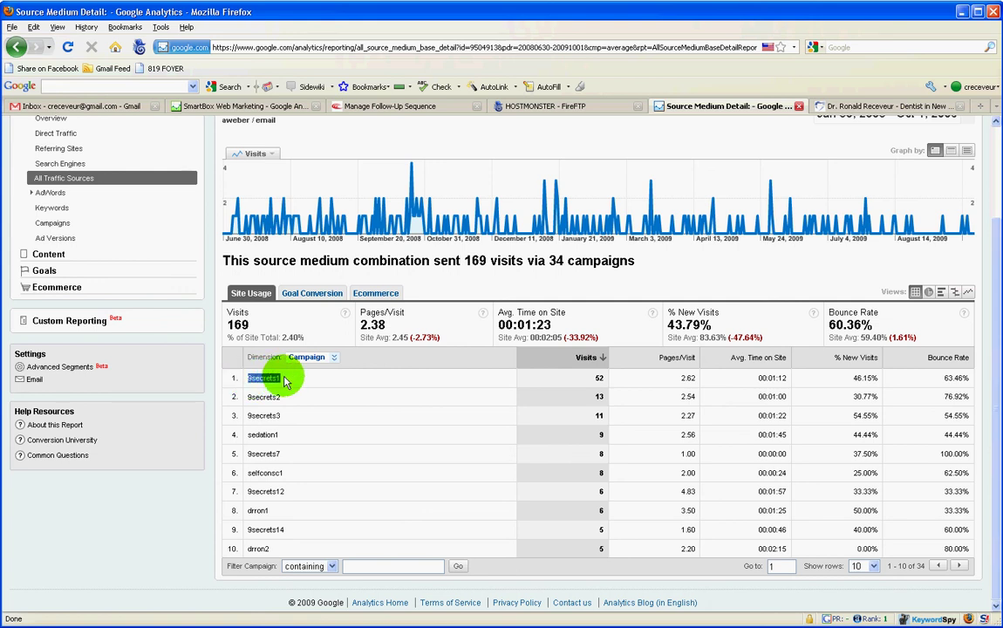
pyautogui.doubleClick(599, 377)
pyautogui.click(599, 380)
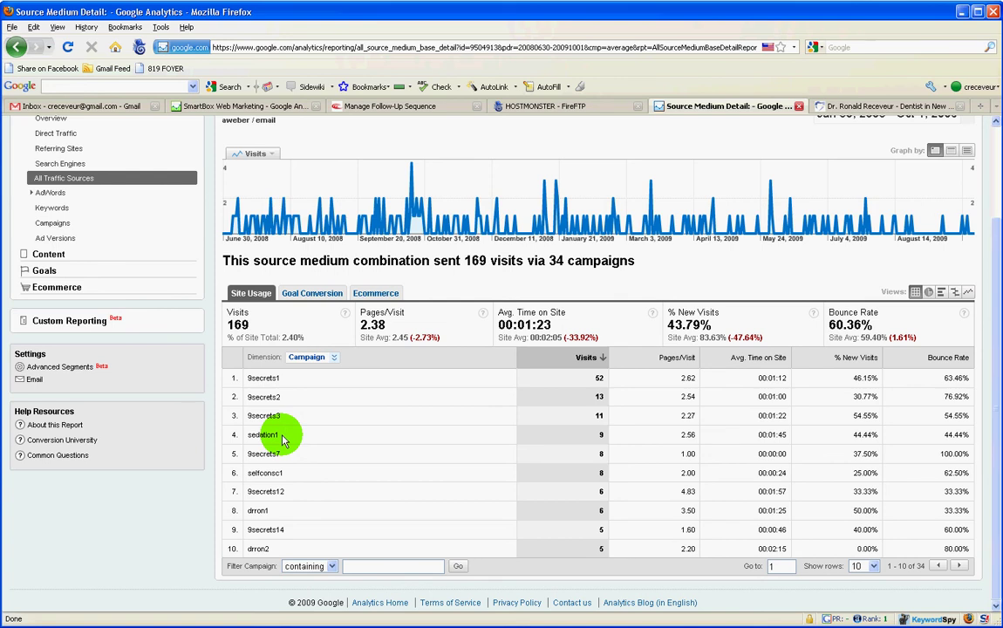
pyautogui.doubleClick(262, 473)
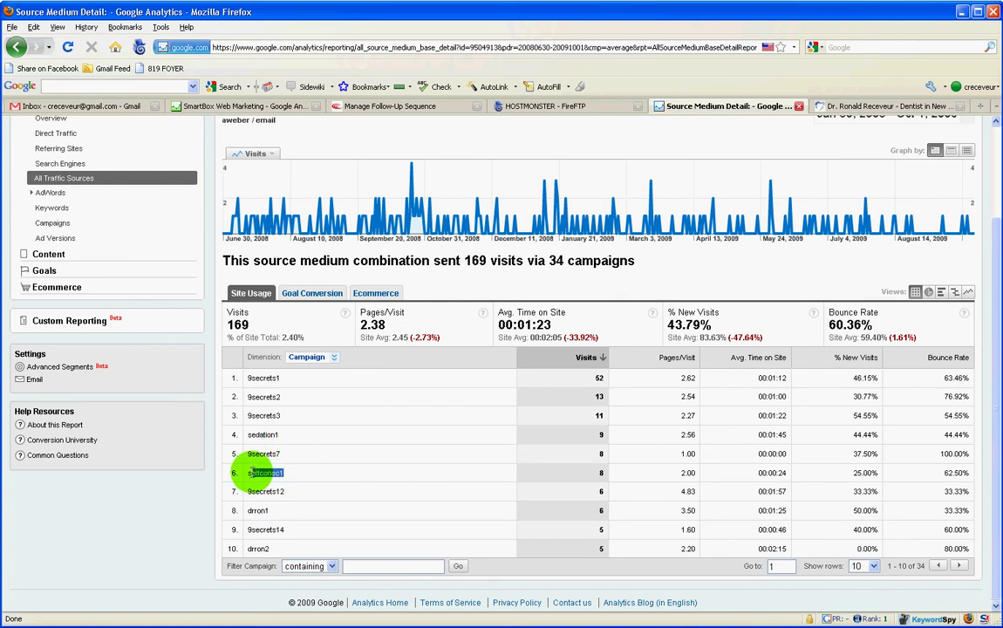
pyautogui.click(295, 488)
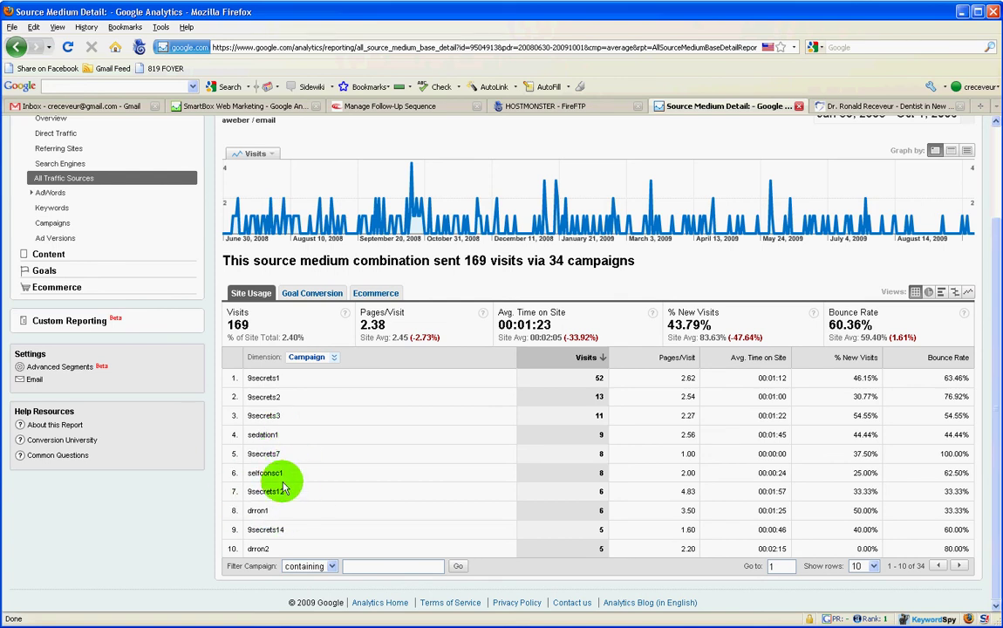
# Show the goal conversion data by campaign and examine the 9secrets1 visits, Add to DVD Mail List, Contact Email Sent and Goal Conversion Rate figures.
pyautogui.click(312, 296)
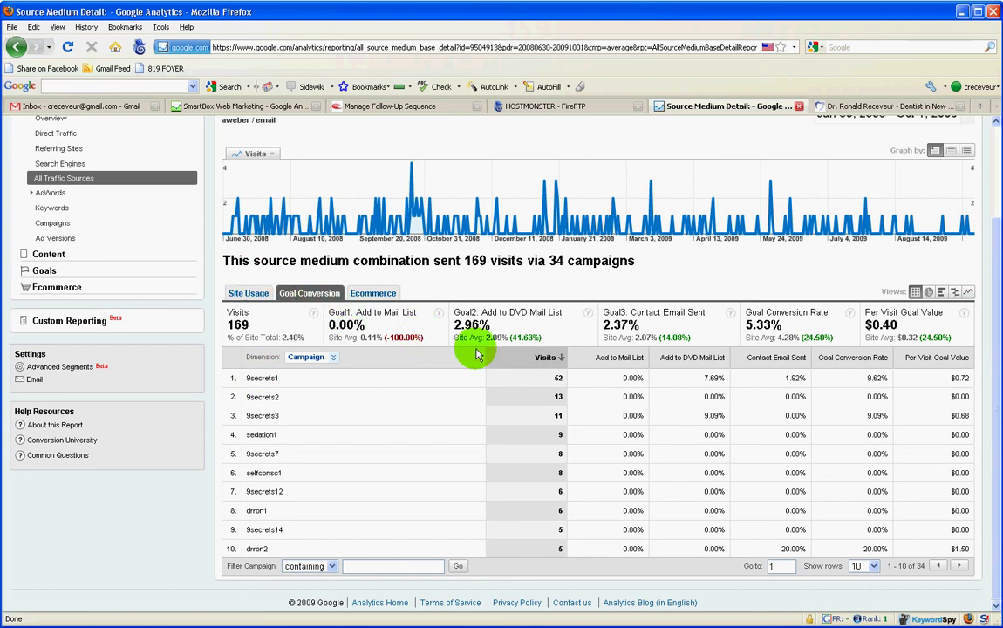
pyautogui.doubleClick(258, 378)
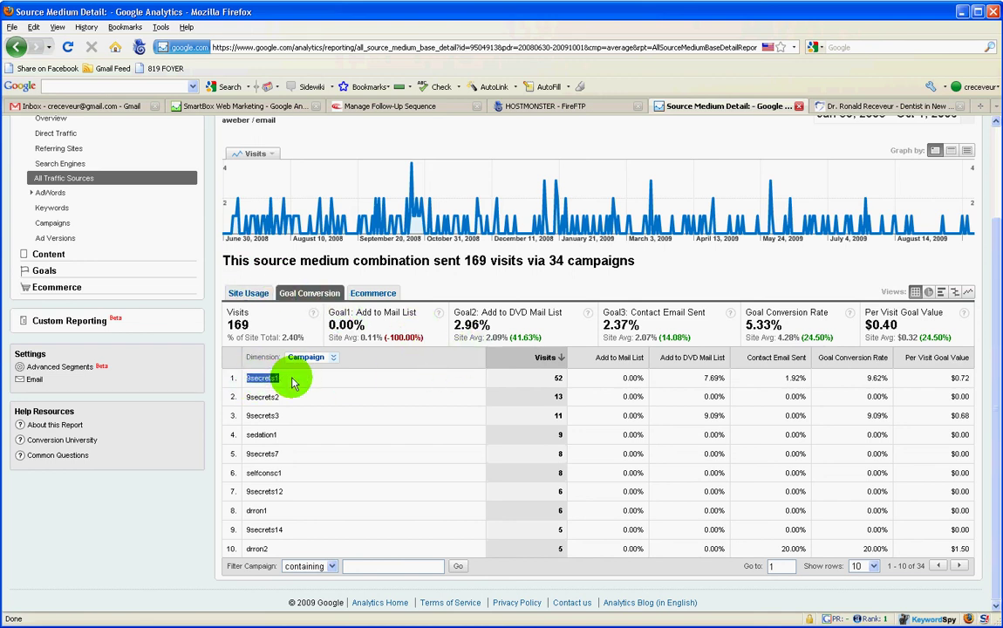
pyautogui.moveTo(488, 381); pyautogui.dragTo(584, 384)
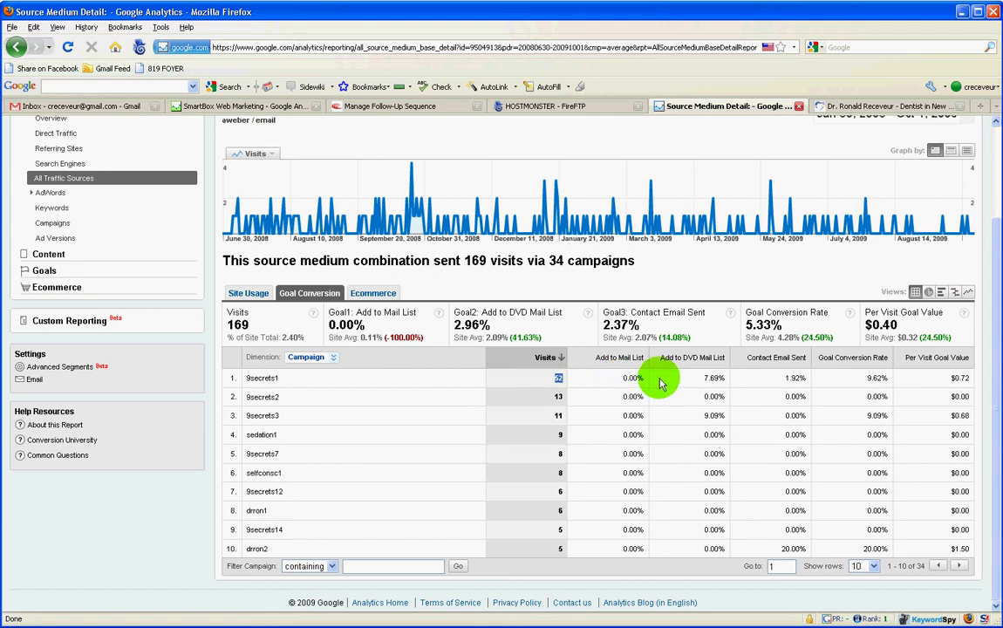
pyautogui.moveTo(698, 384); pyautogui.dragTo(724, 384)
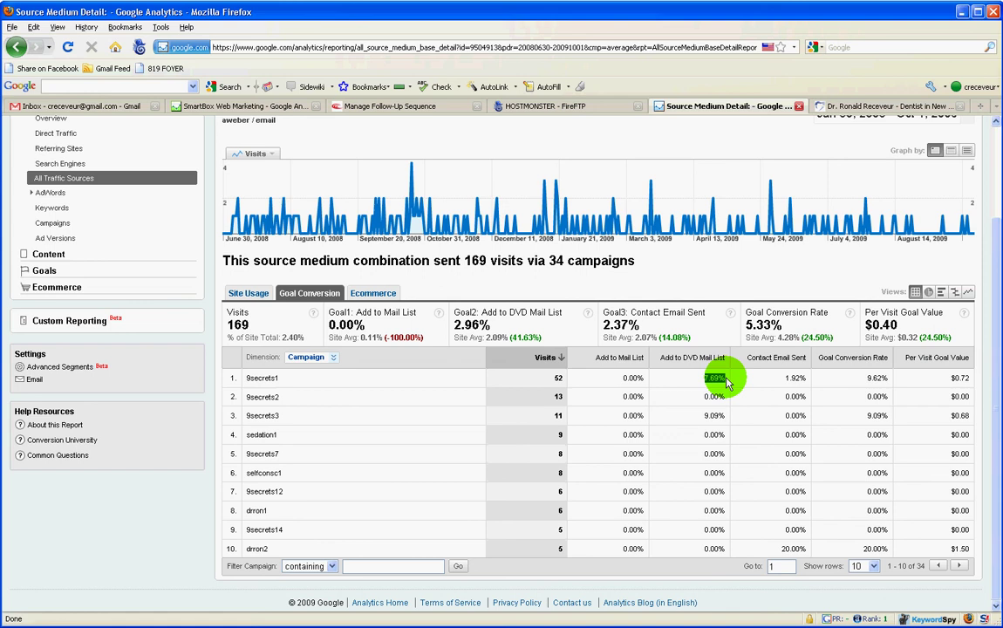
pyautogui.doubleClick(796, 378)
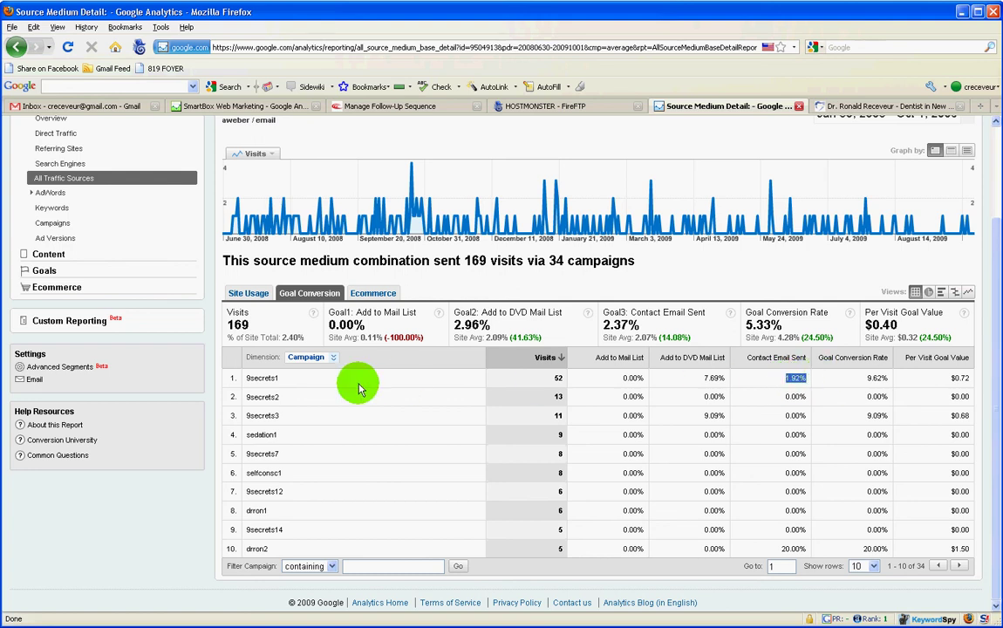
pyautogui.doubleClick(876, 378)
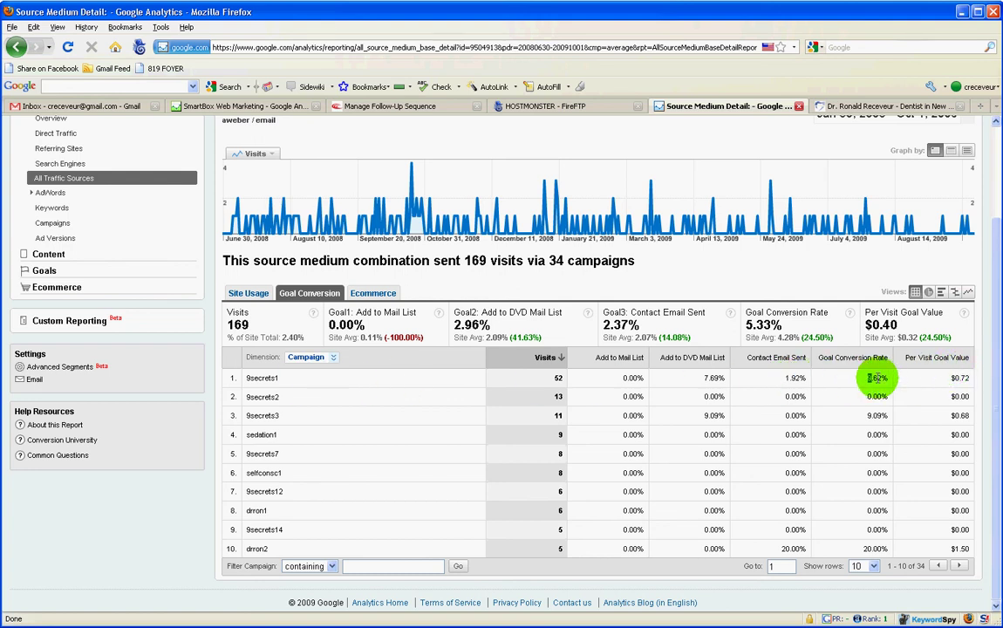